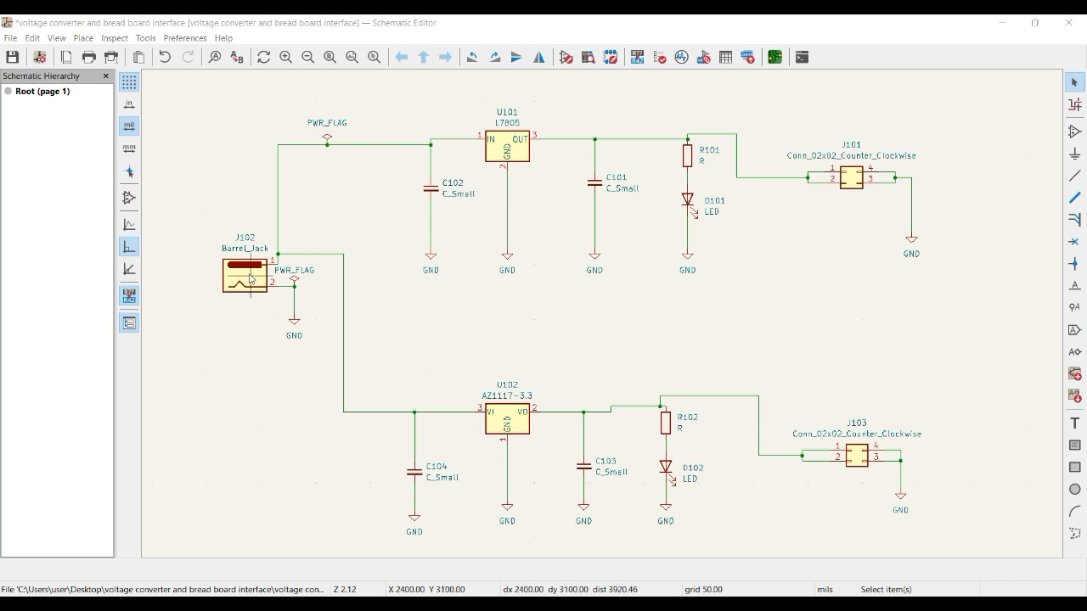
left_click(251, 279)
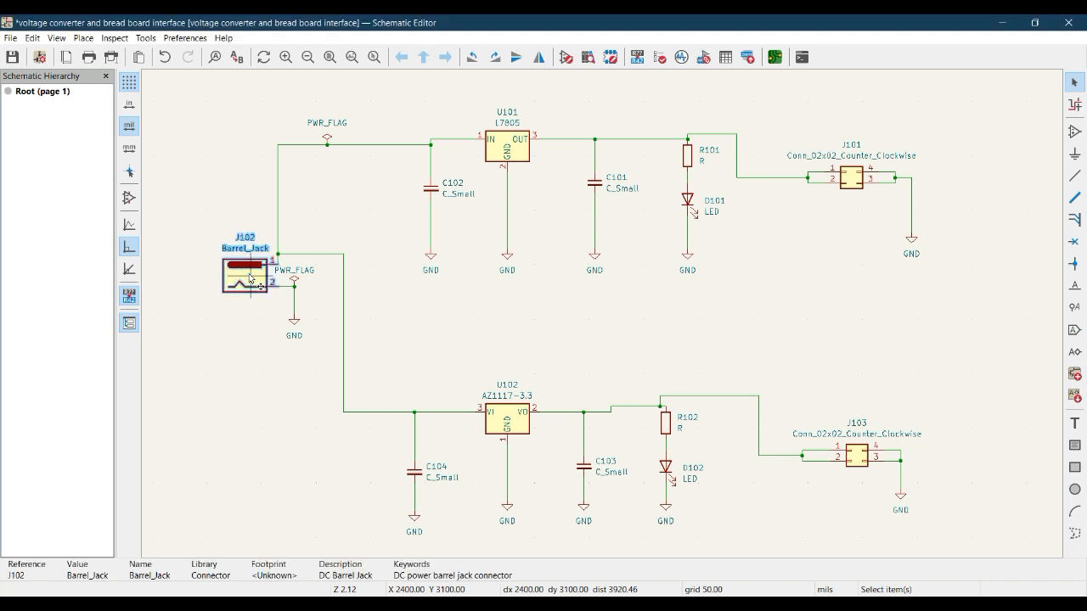
double_click(251, 279)
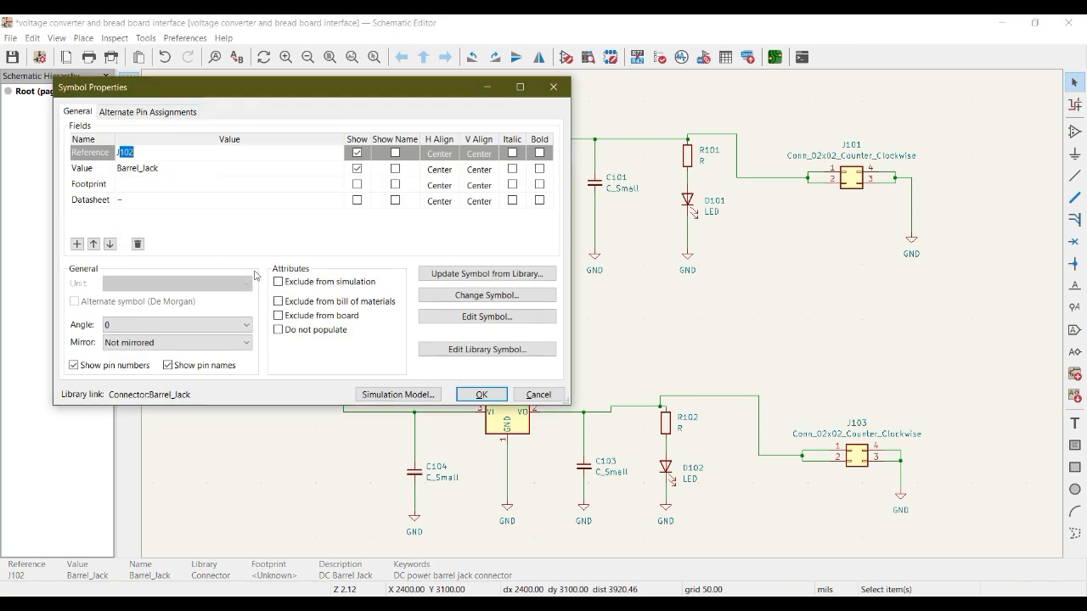
left_click(559, 90)
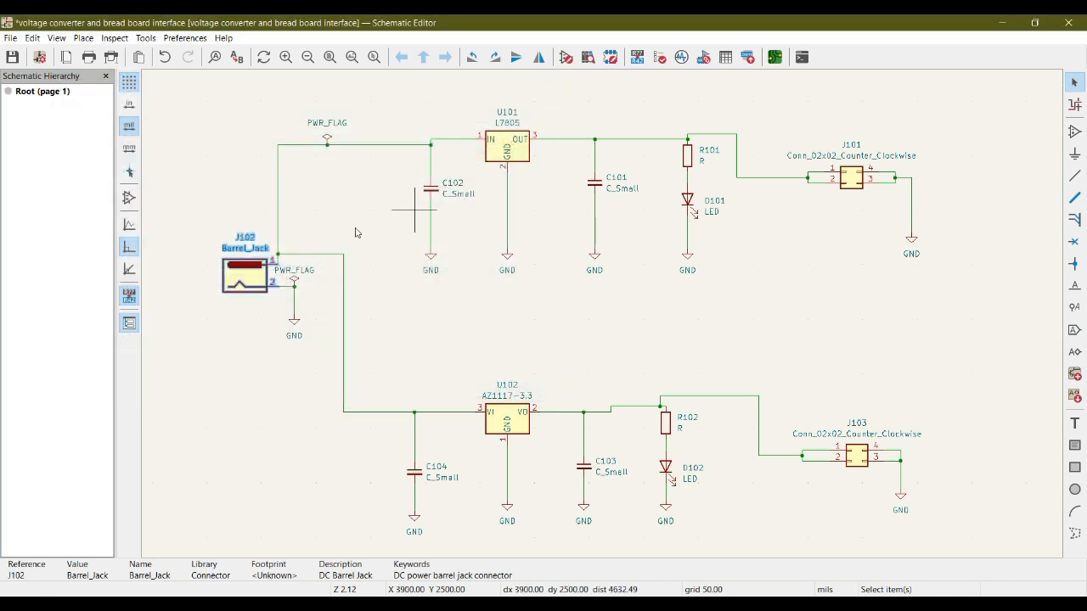
Open the footprint browser from barrel jack J102's Footprint property and filter the libraries by "bar"
right_click(251, 278)
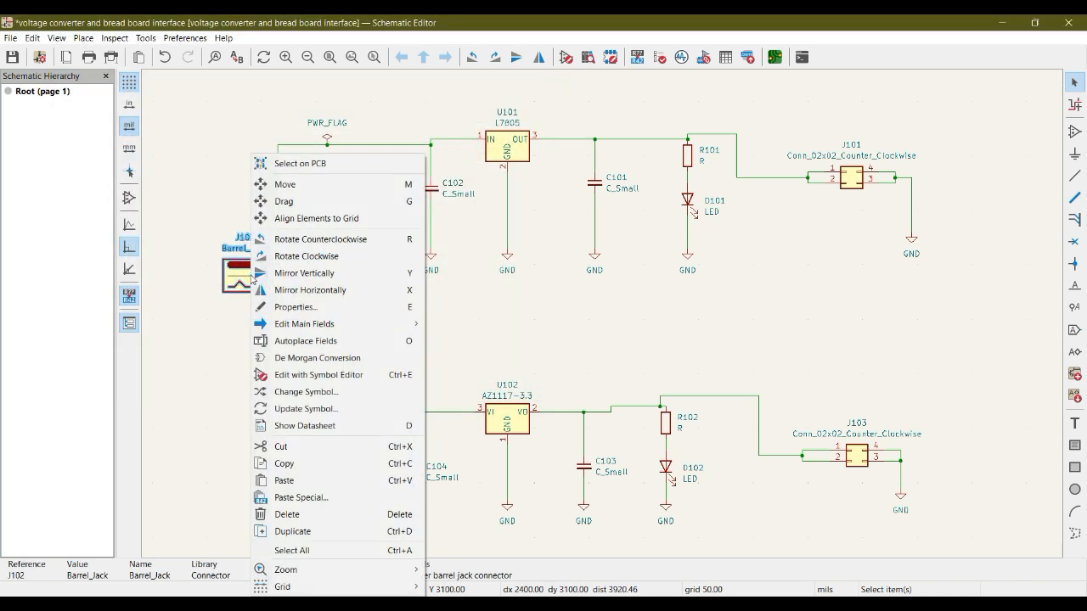
left_click(305, 313)
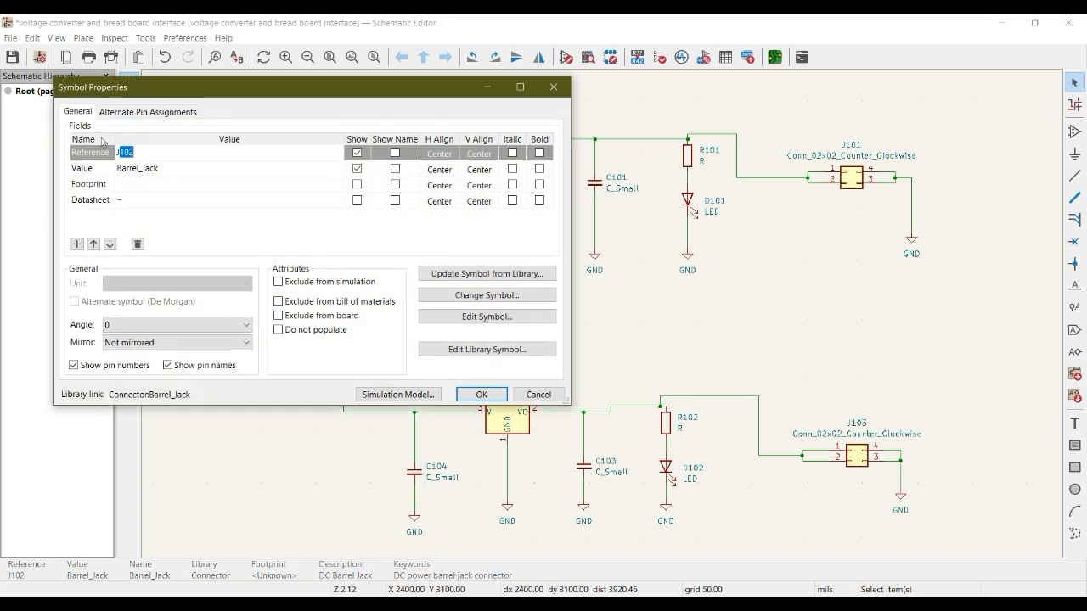
left_click(99, 188)
left_click(169, 184)
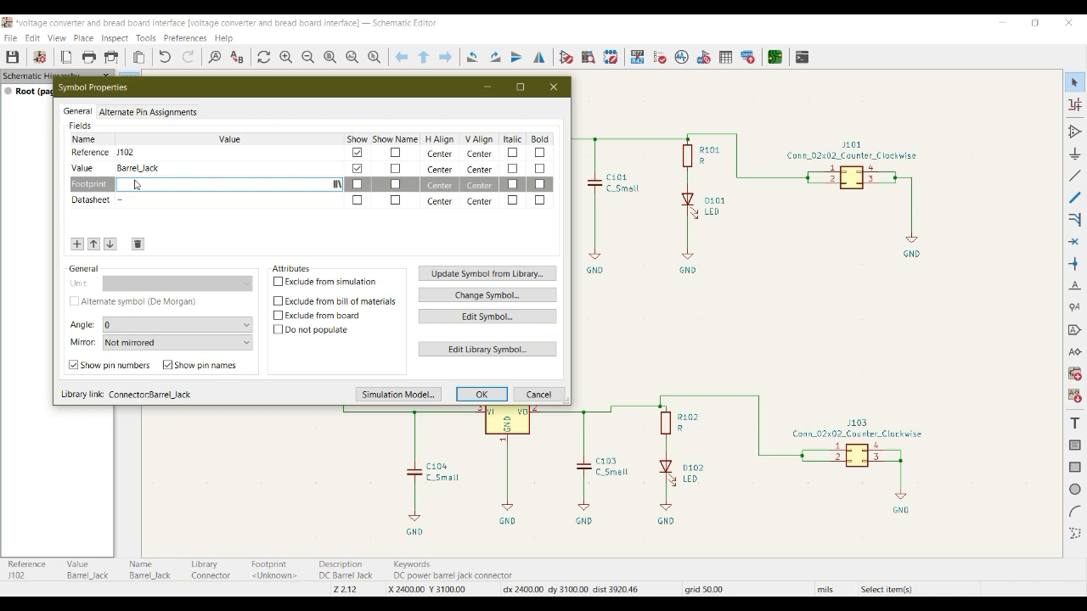
left_click(337, 186)
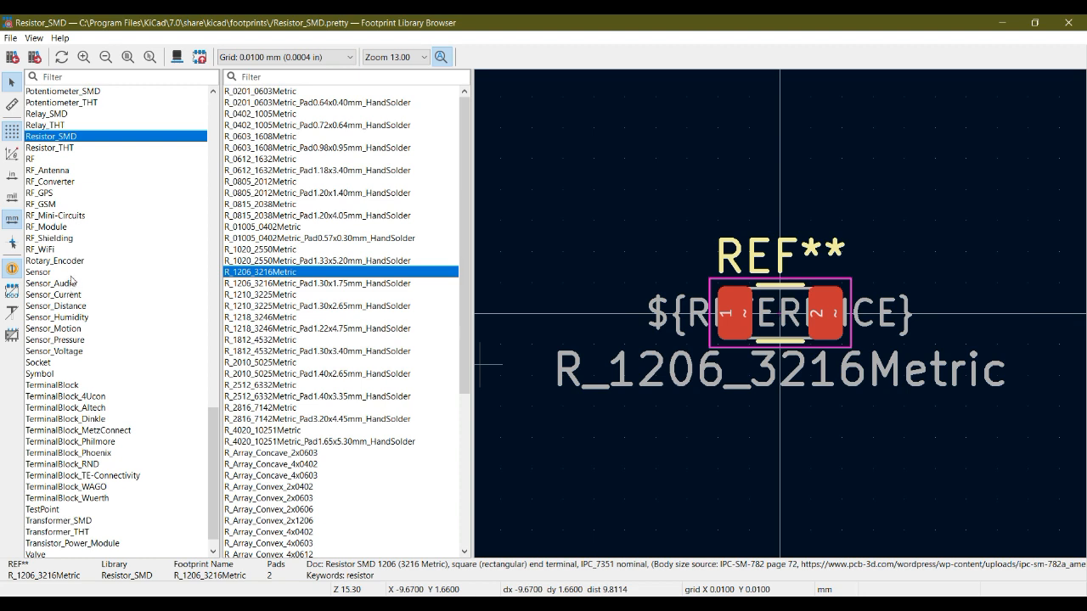
left_click(93, 76)
type("bar")
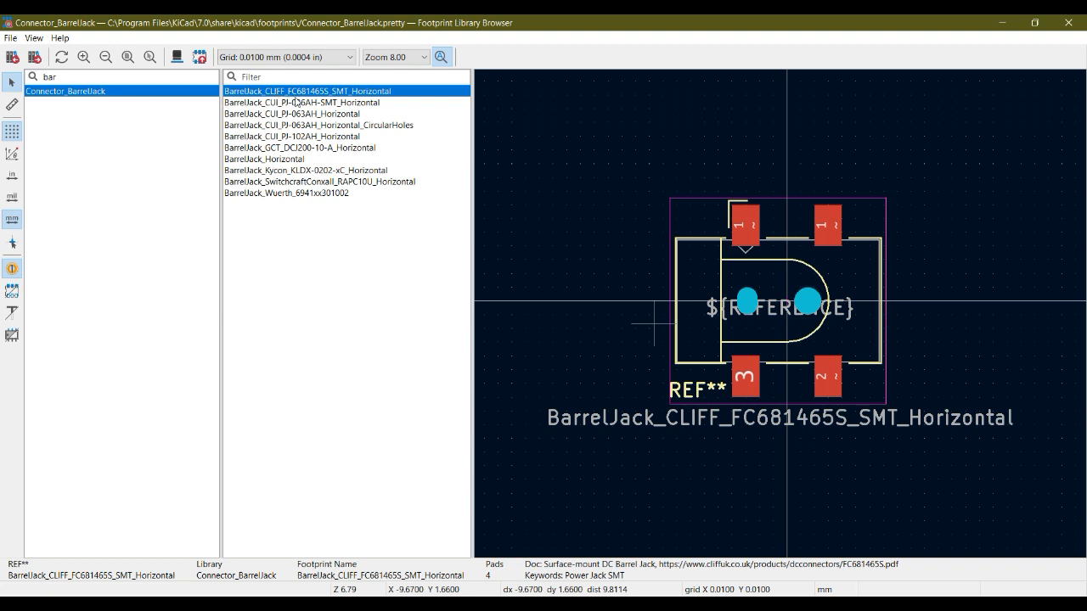
Preview the footprints in the Connector_BarrelJack library one by one, from BarrelJack_CLIFF_FC681465S_SMT_Horizontal to BarrelJack_Wuerth_6941xx301002
left_click(358, 91)
middle_click_drag(786, 273, 790, 304)
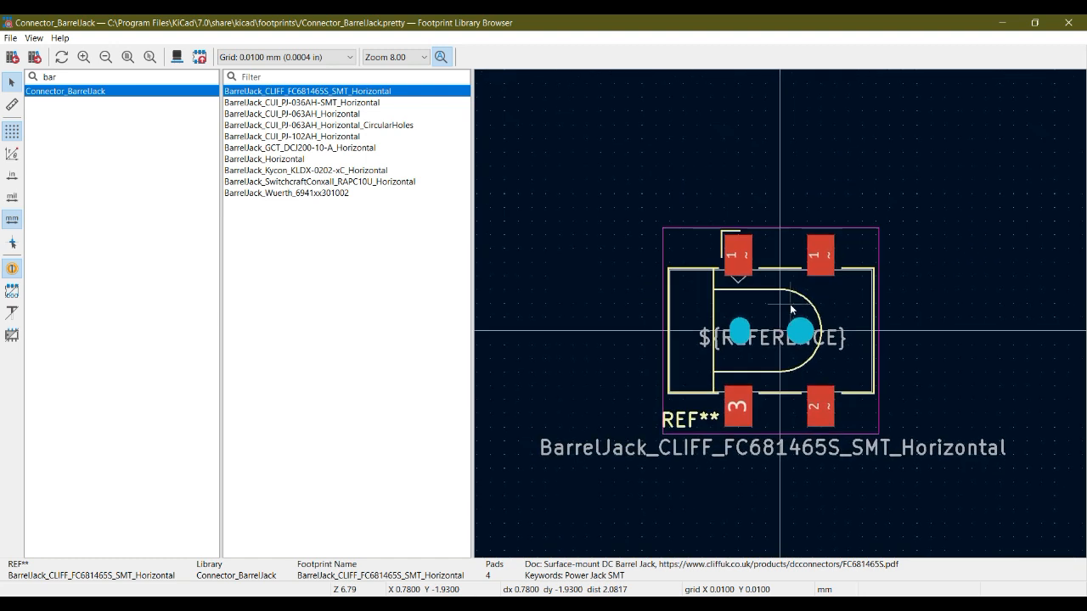
left_click(363, 105)
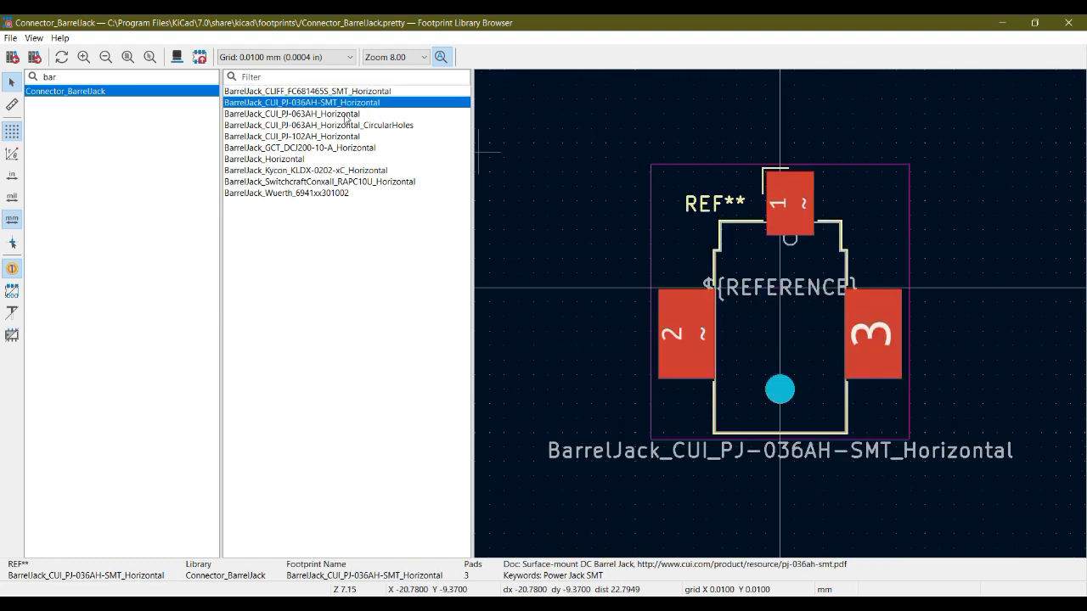
left_click(346, 114)
left_click(346, 126)
left_click(347, 137)
left_click(348, 148)
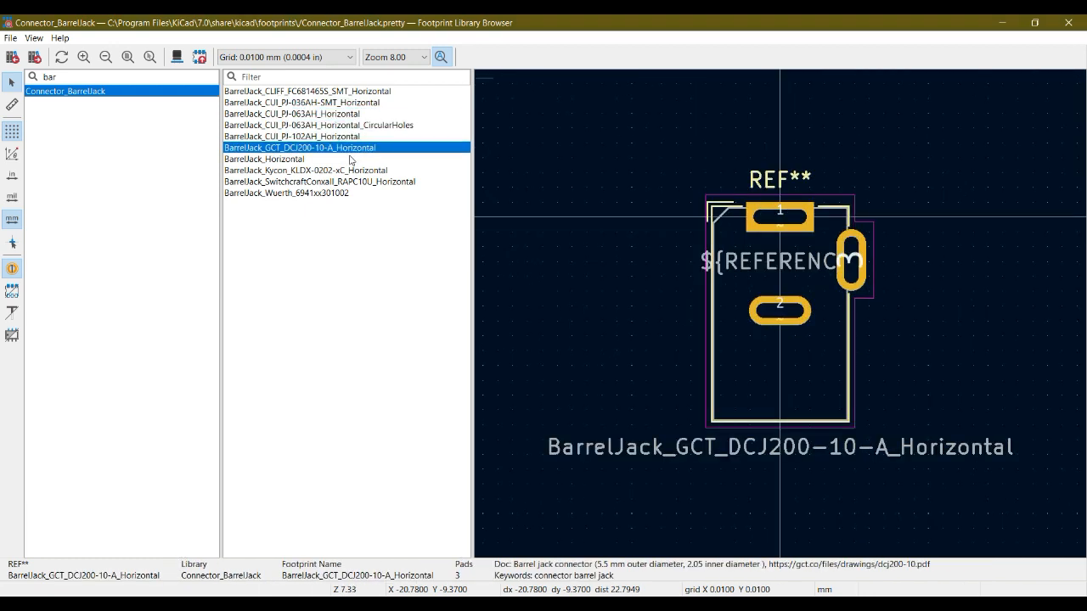
left_click(349, 160)
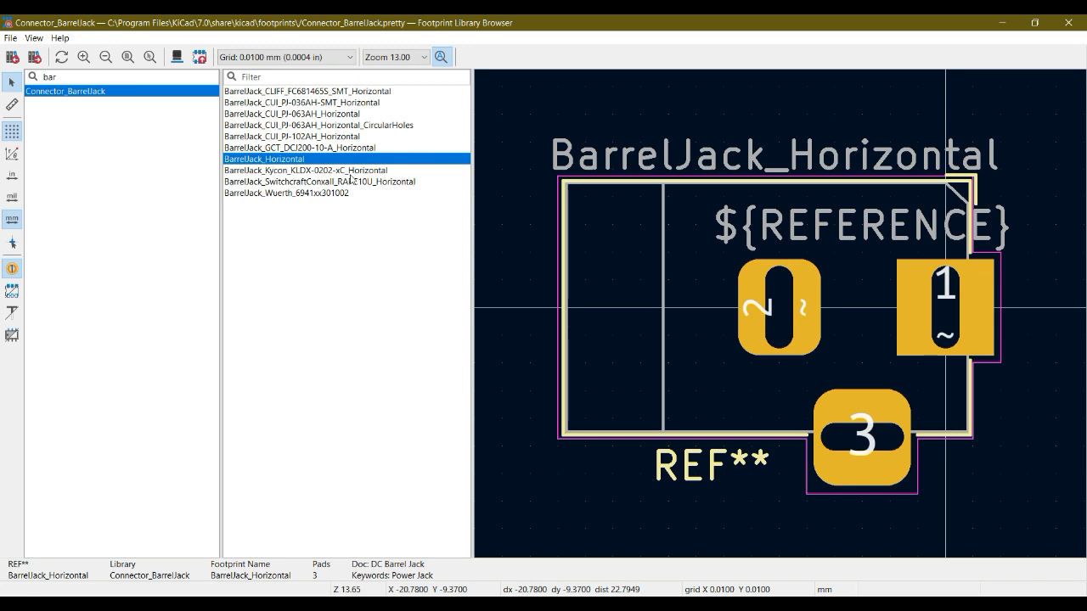
left_click(350, 171)
left_click(347, 181)
left_click(344, 193)
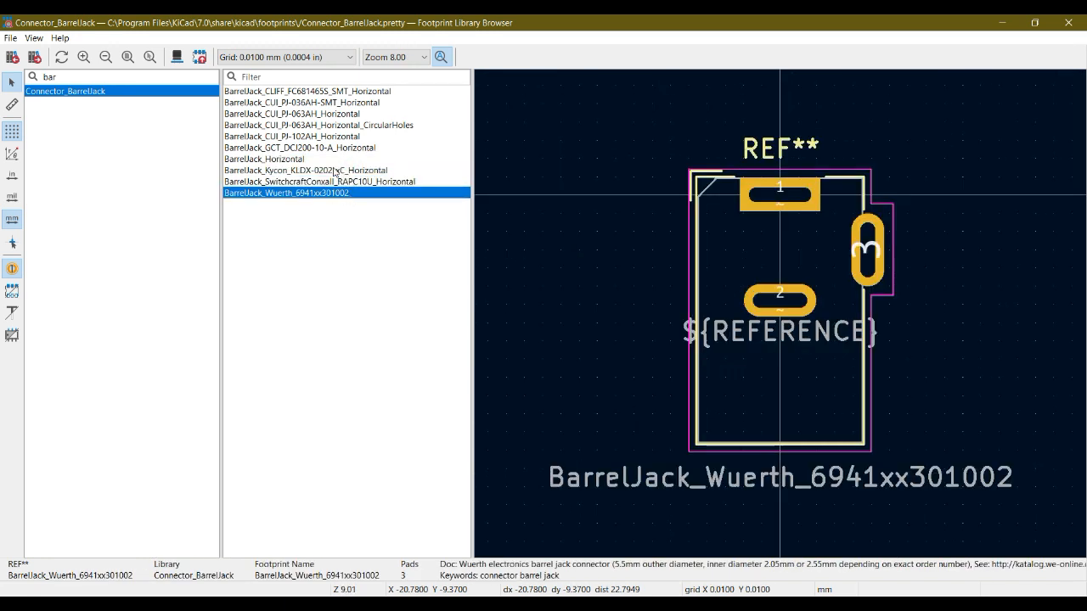
Select the BarrelJack_Horizontal footprint and examine its model from different angles in the 3D viewer
left_click(297, 160)
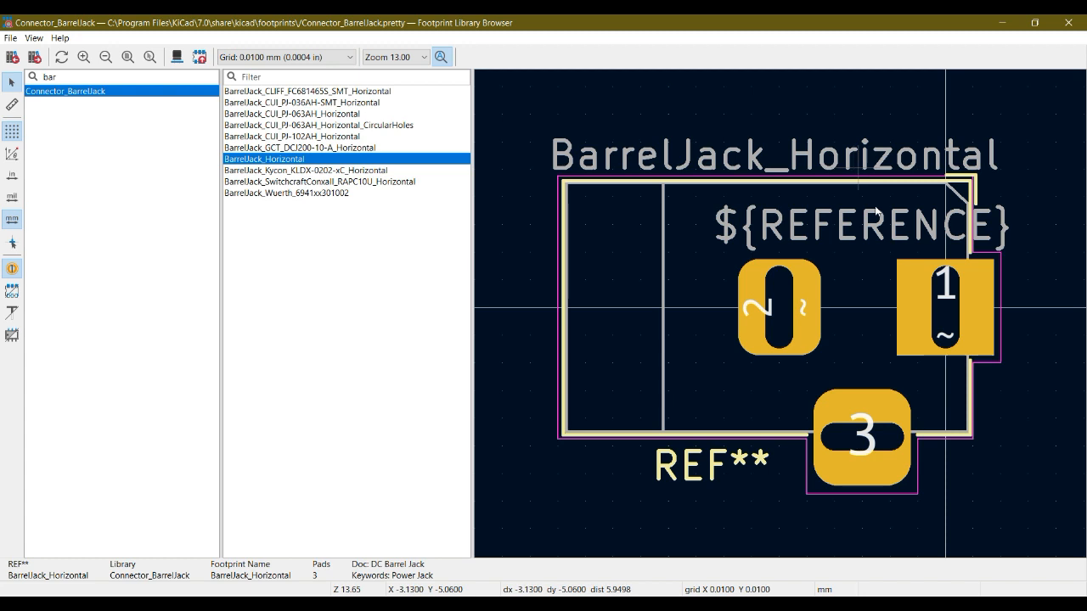
left_click(743, 401)
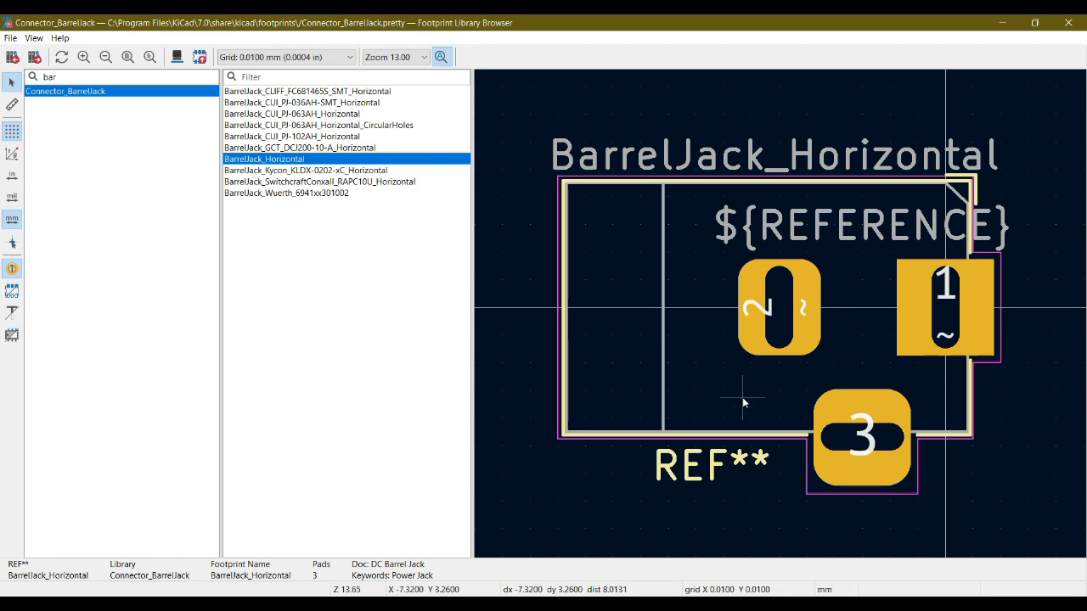
middle_click_drag(754, 398, 737, 404)
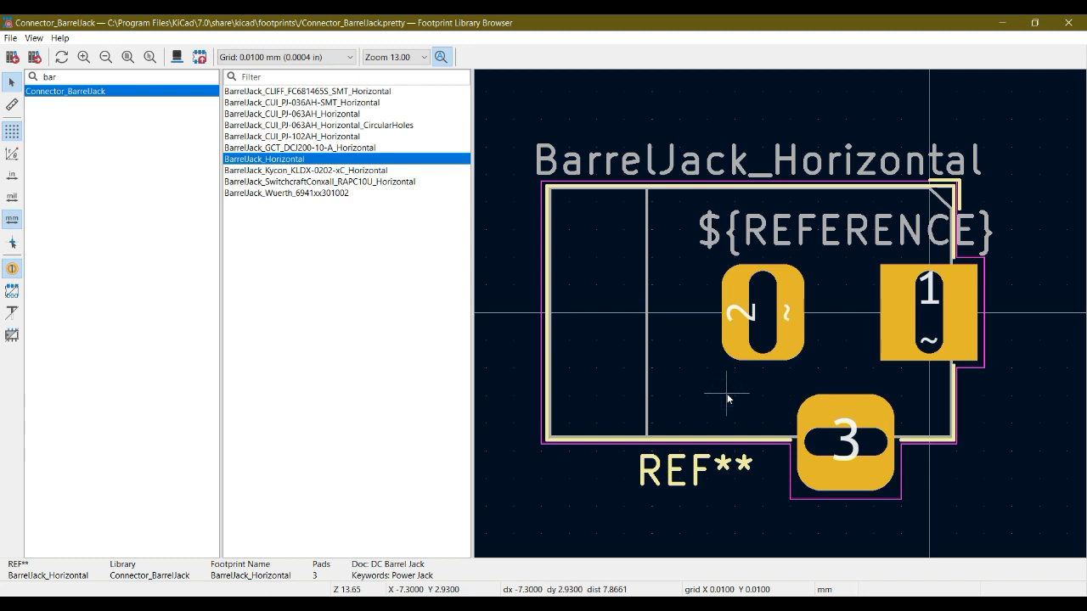
key("alt+3")
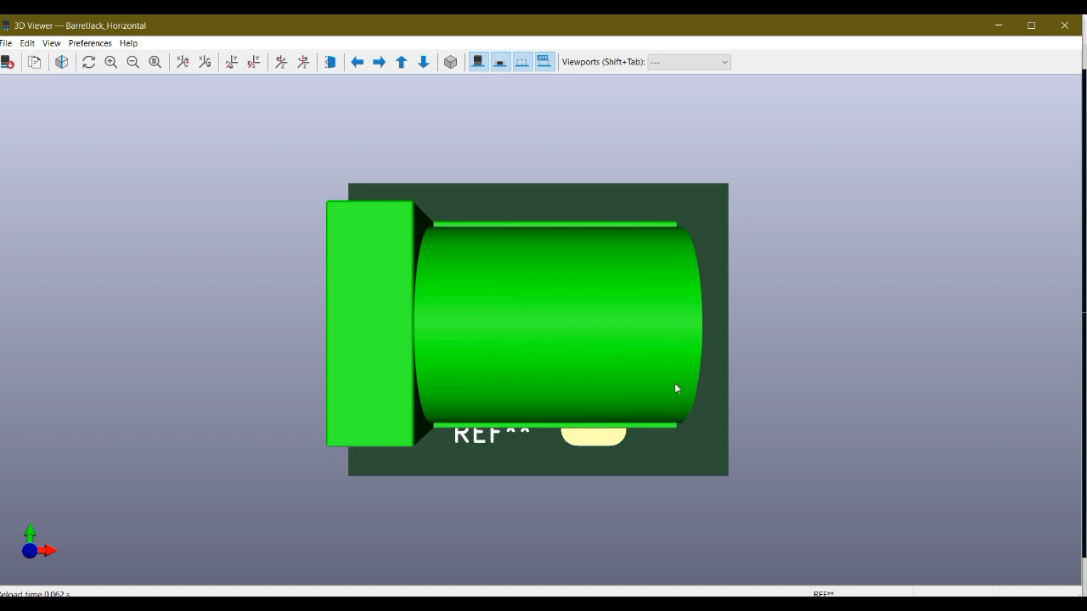
left_click_drag(636, 490, 417, 194)
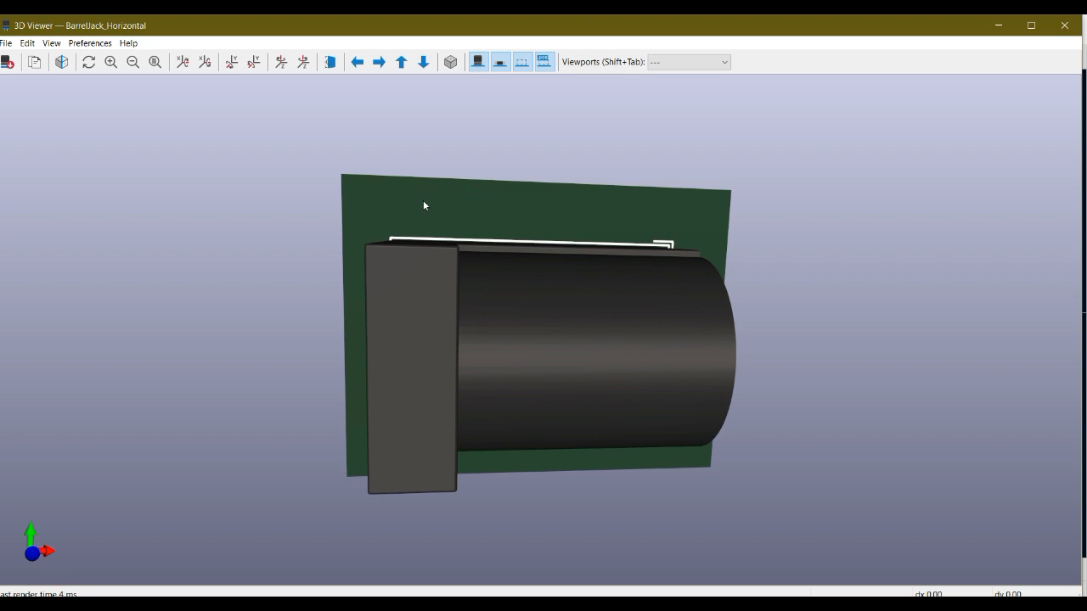
Hide the through-hole 3D model to inspect the barrel jack's pads and holes, restore it, and close the 3D viewer
left_click(478, 61)
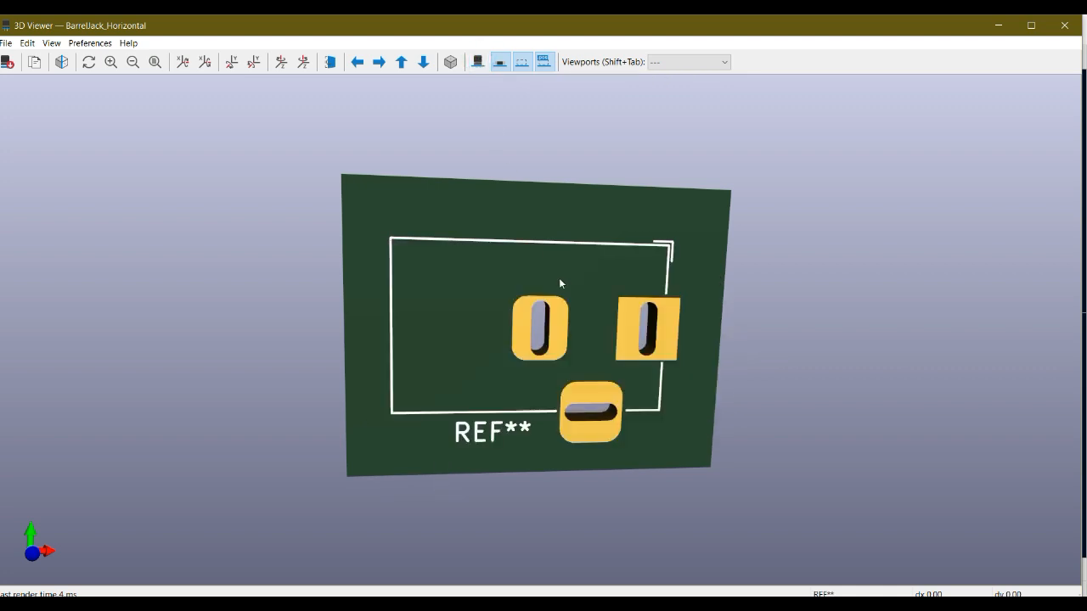
left_click_drag(568, 371, 613, 316)
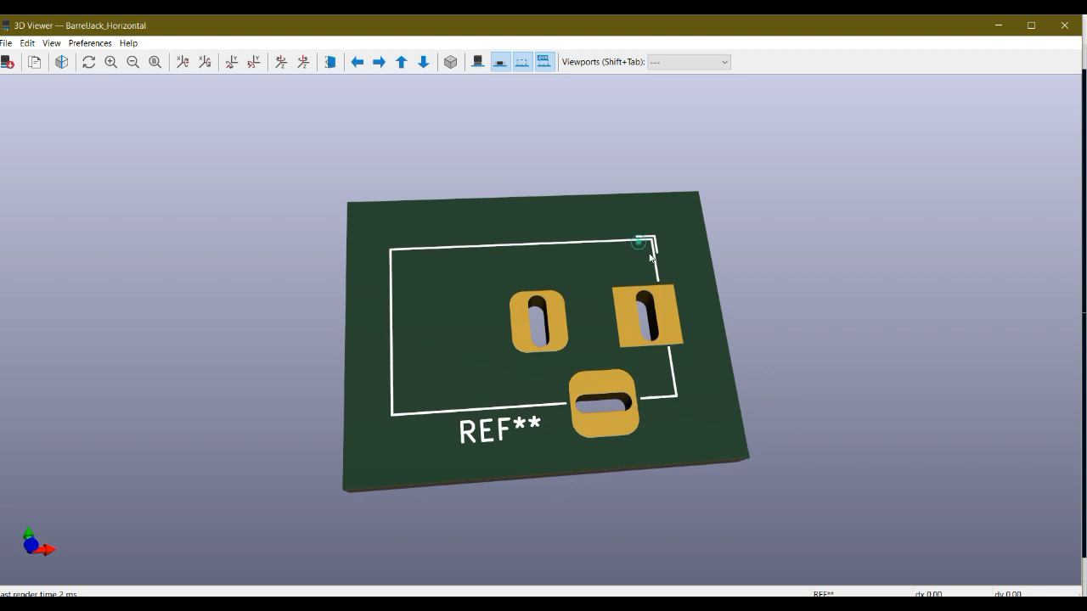
left_click_drag(643, 245, 662, 381)
left_click_drag(626, 291, 597, 178)
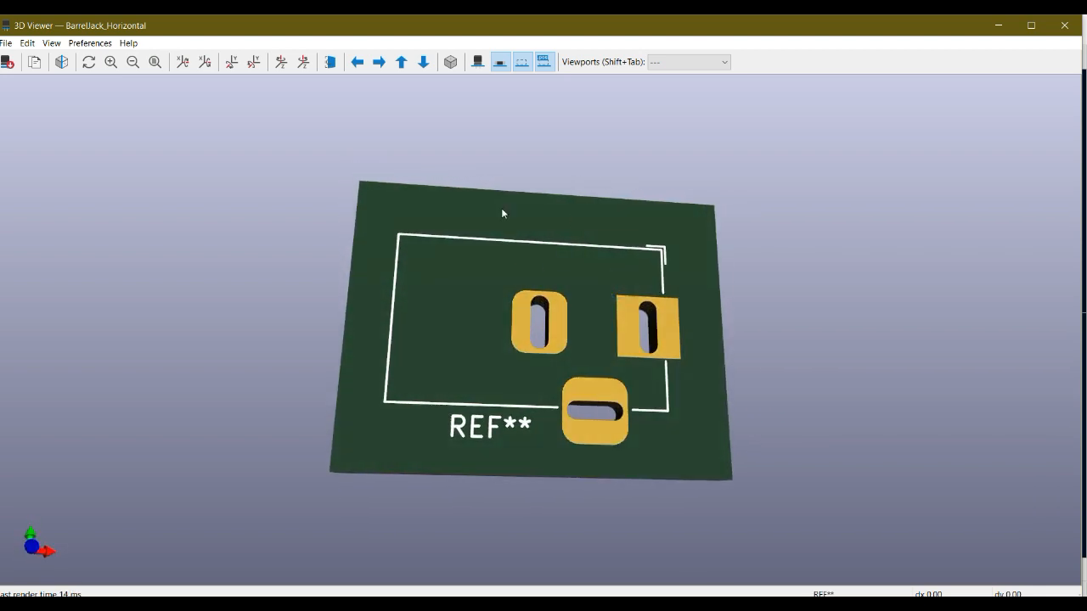
left_click(477, 61)
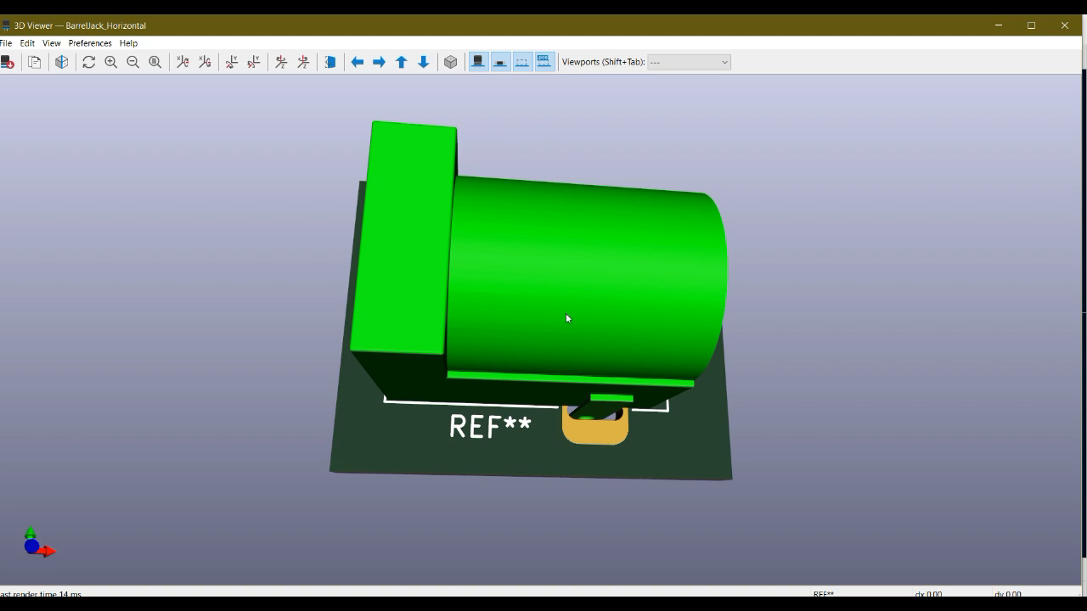
left_click_drag(428, 274, 631, 279)
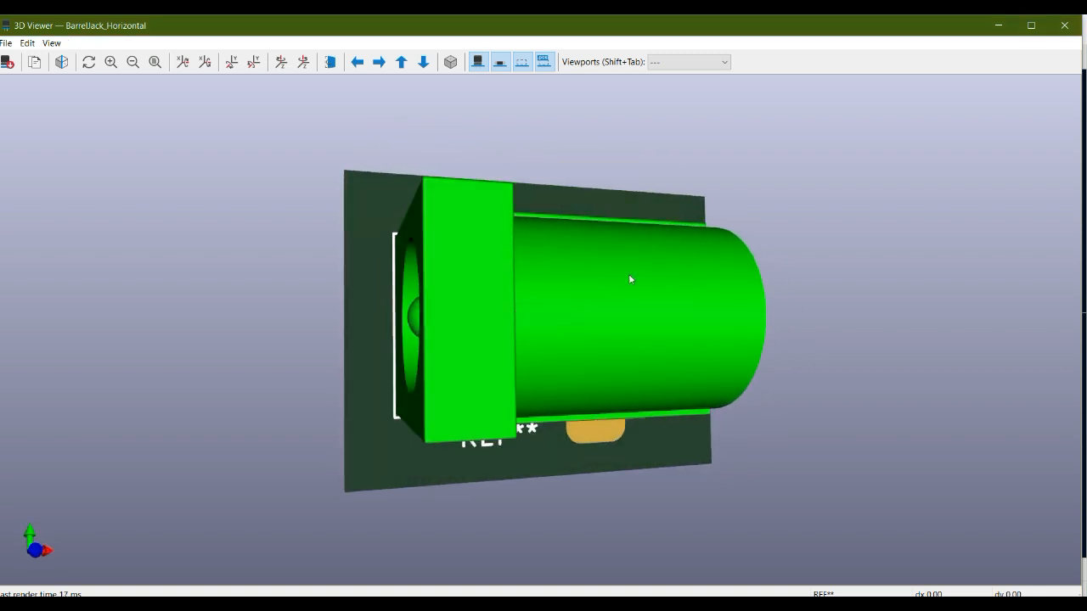
left_click(1063, 27)
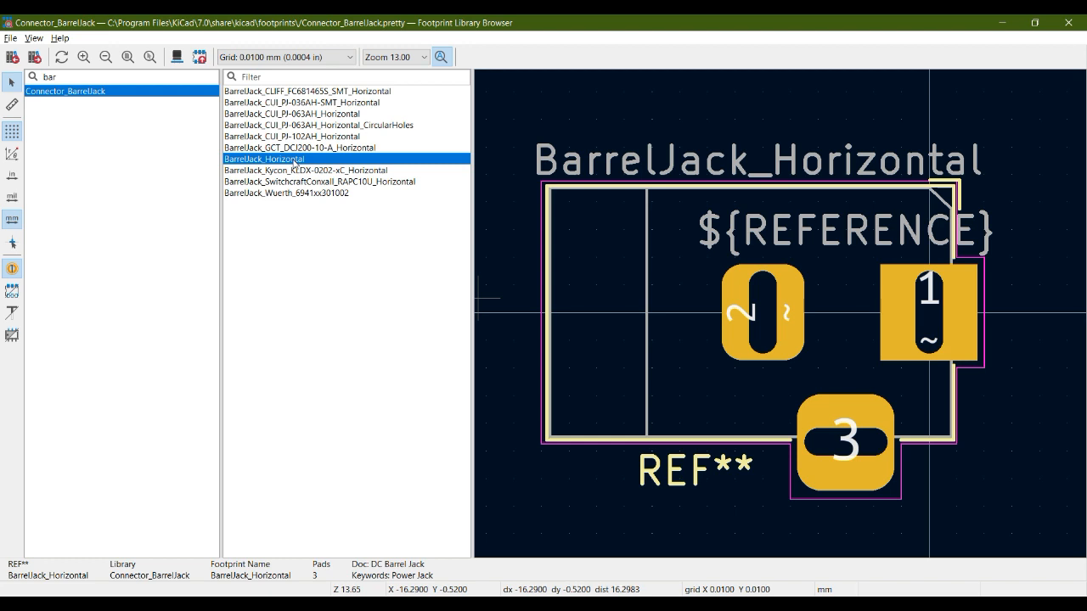
Assign the BarrelJack_Horizontal footprint to J102 and check the assignment in the symbol's details
double_click(294, 162)
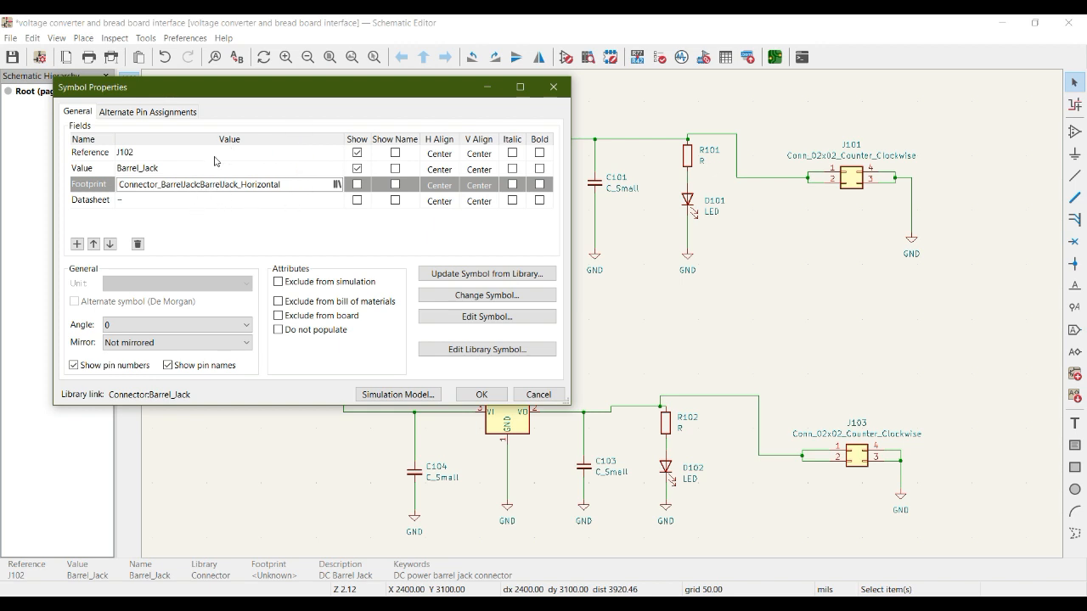
left_click(481, 394)
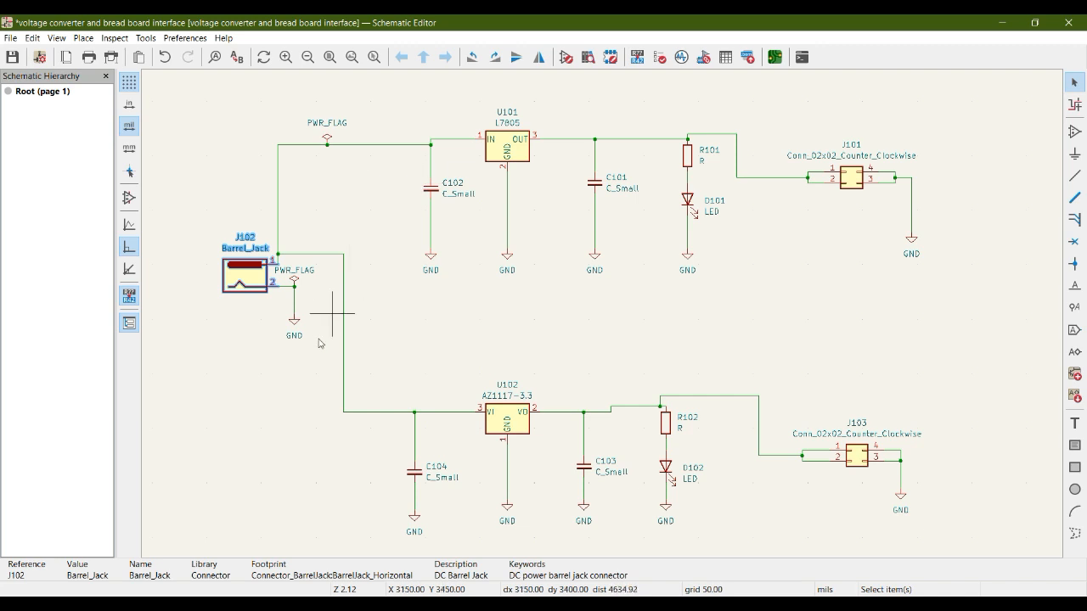
left_click(247, 361)
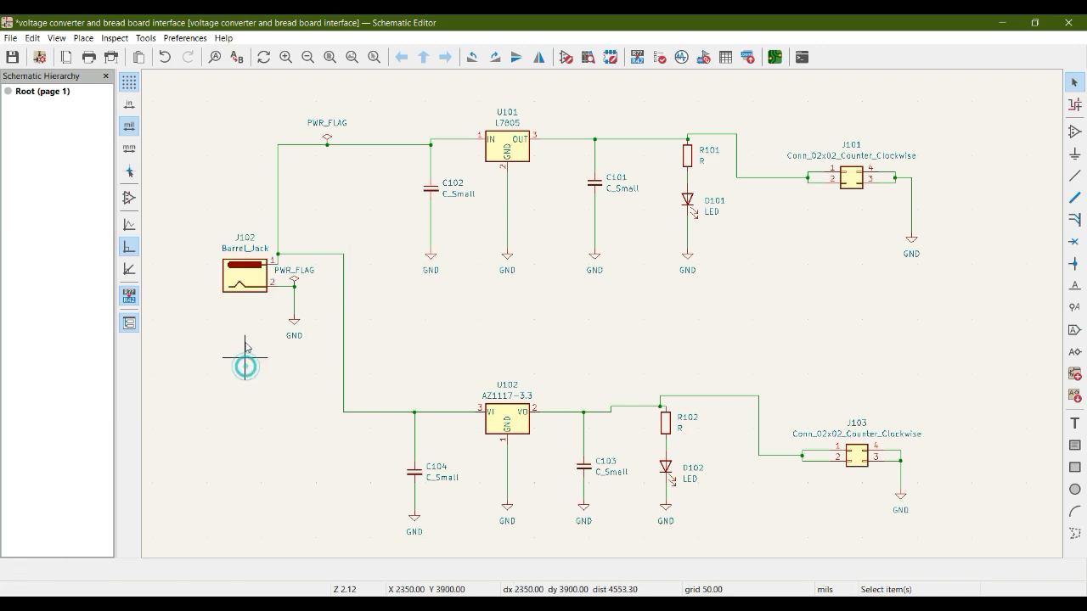
left_click(247, 278)
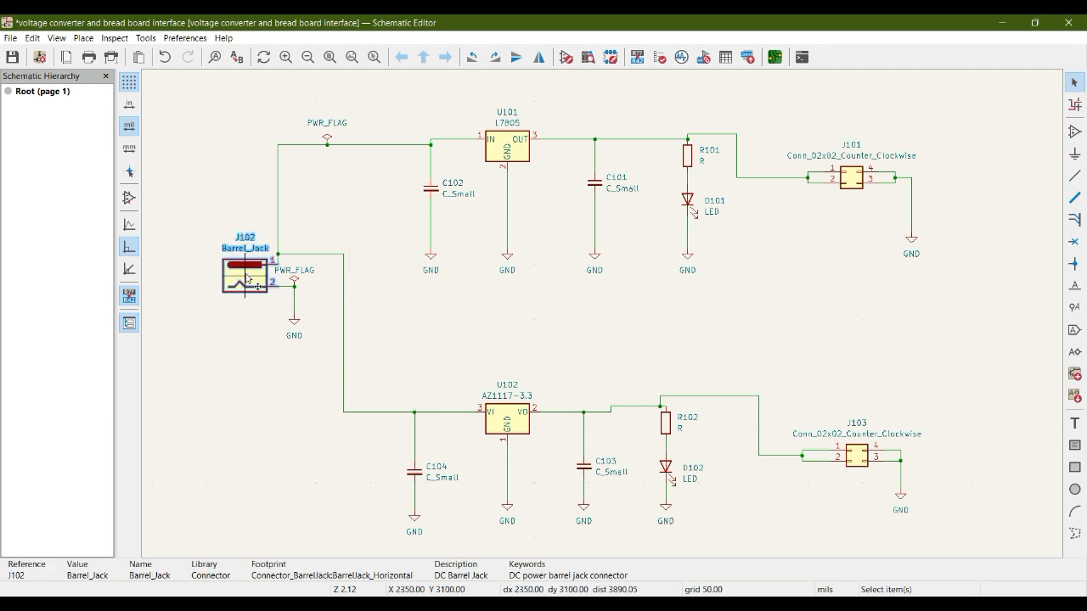
left_click(441, 337)
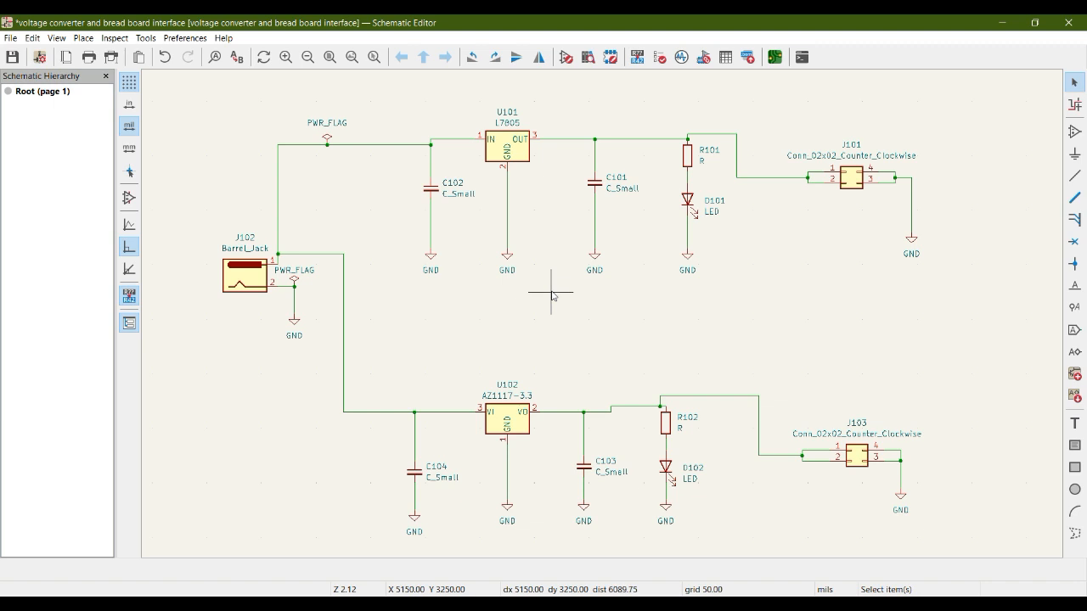
Open the footprint assignment tool, select capacitor C101, and list the Capacitor_SMD footprints with their column widened
left_click(704, 58)
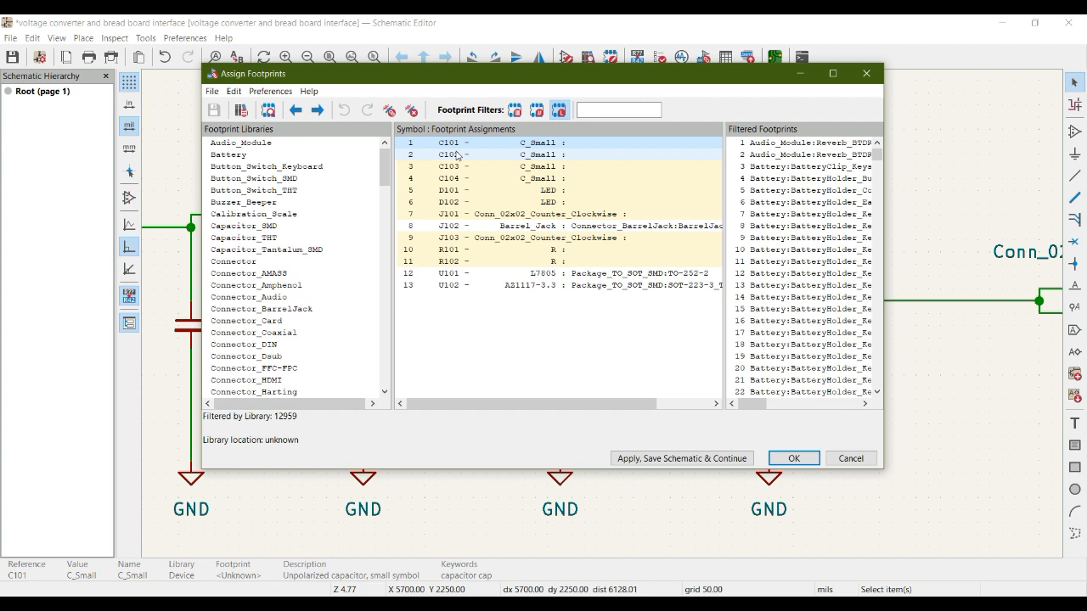
key("Down")
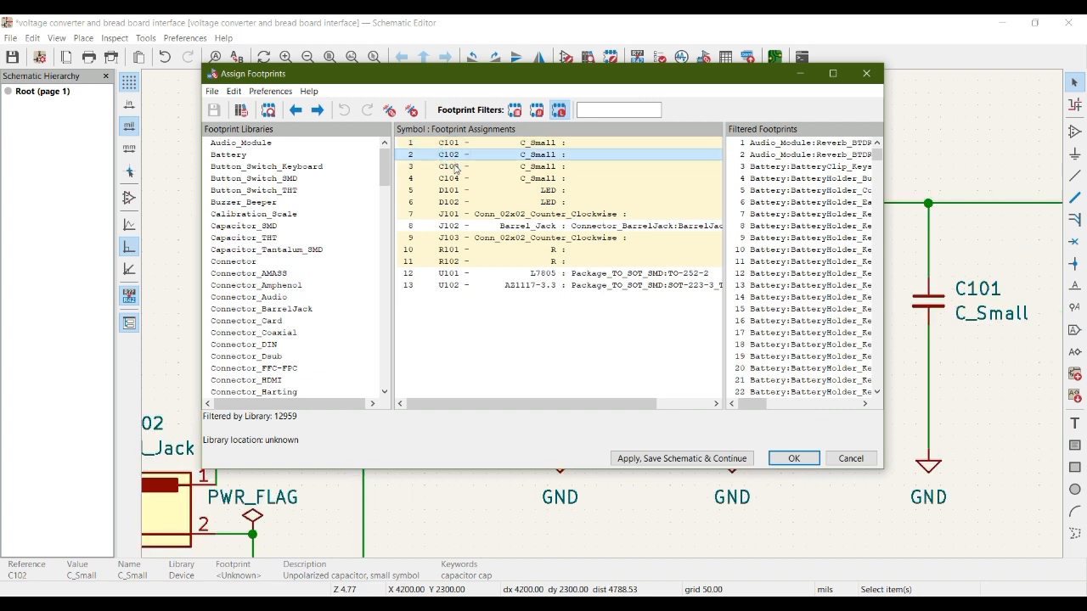
key("Down")
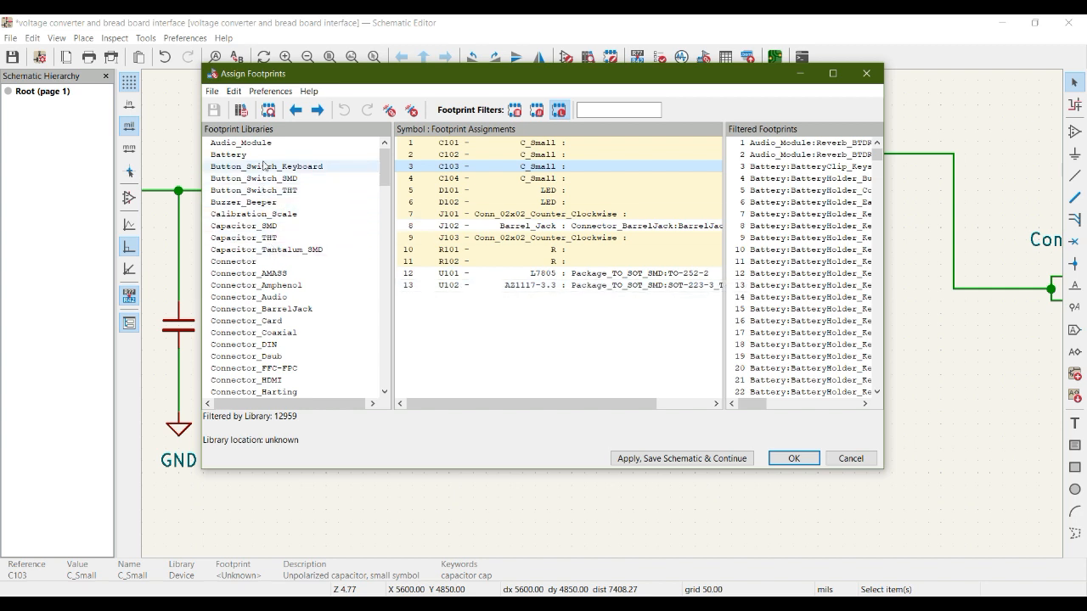
left_click(508, 144)
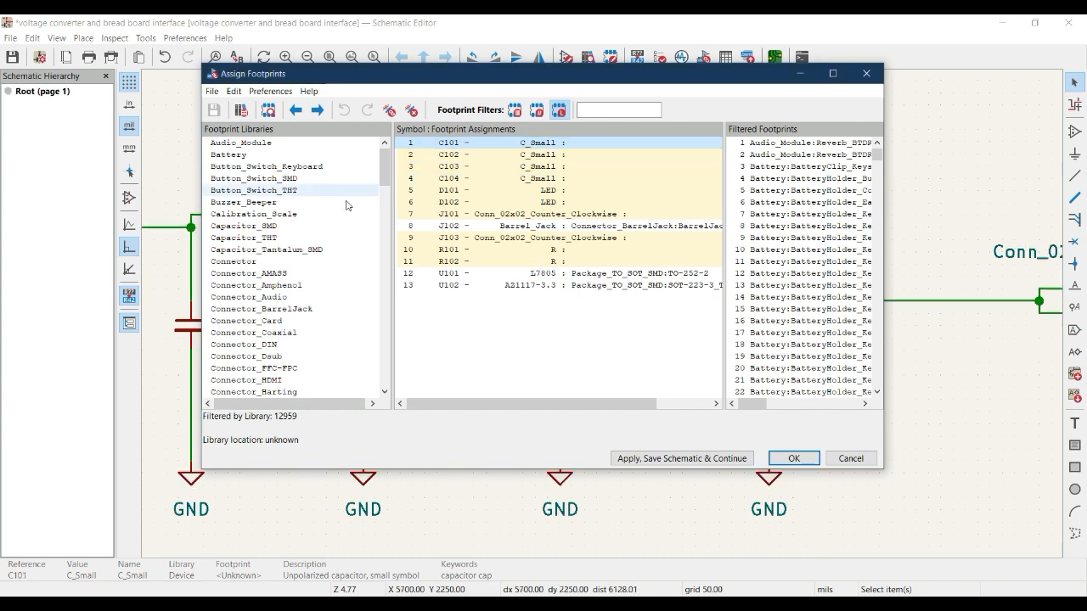
left_click(263, 227)
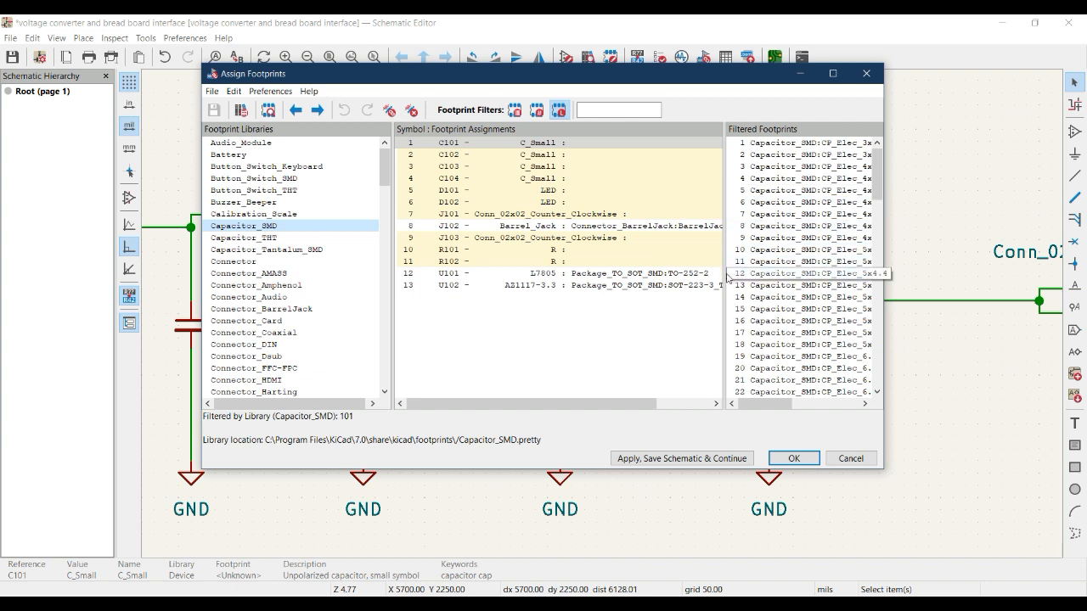
left_click_drag(725, 276, 644, 275)
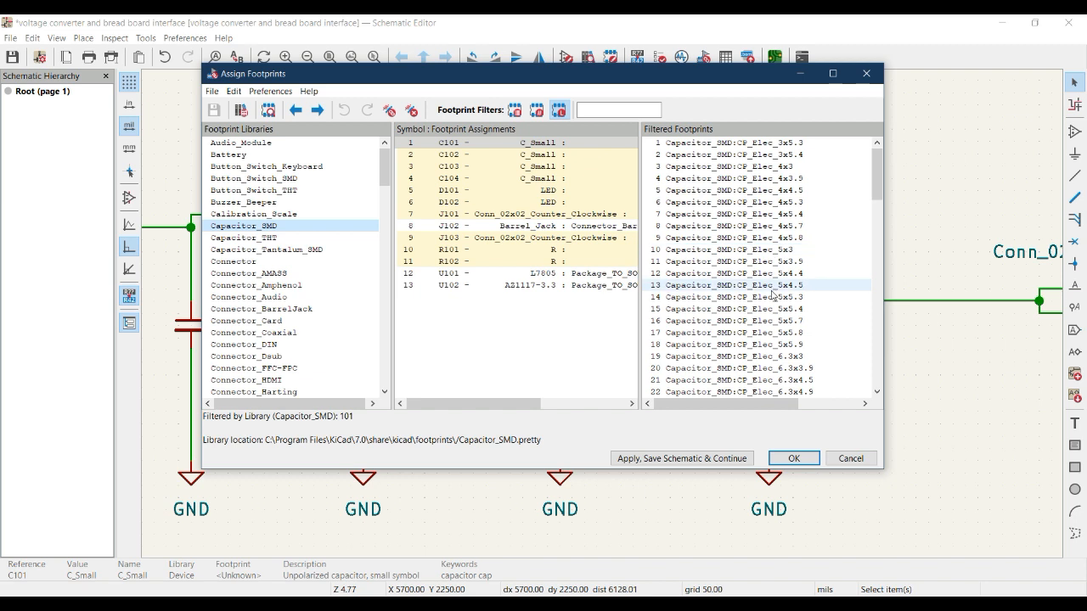
Assign the Capacitor_SMD:C_1206_3216Metric footprint to C101, widen the assignments column to check it, and accept the footprint assignments
left_click_drag(875, 170, 868, 295)
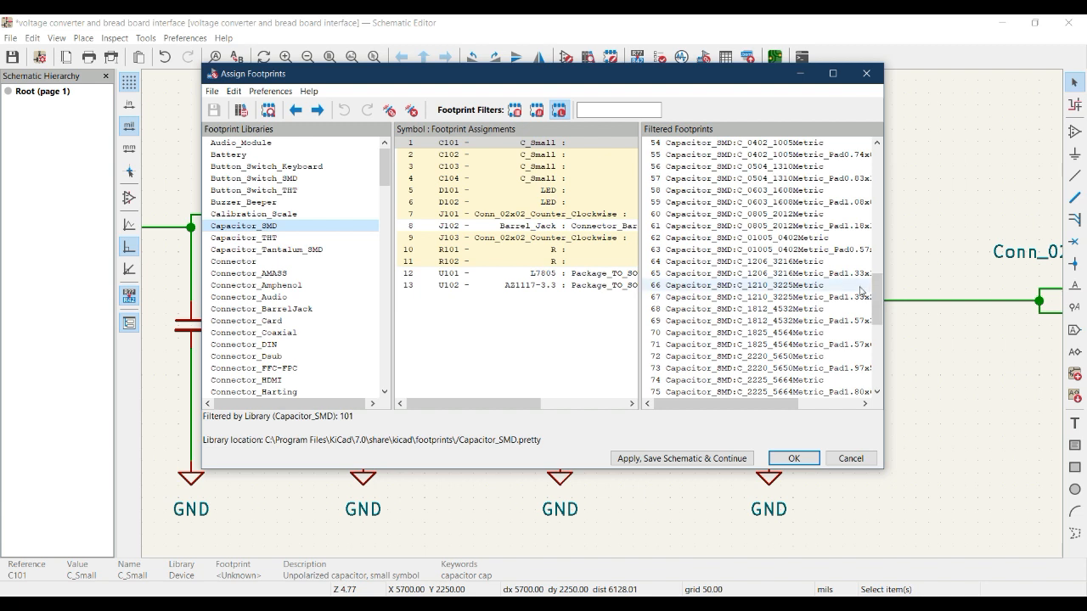
double_click(751, 266)
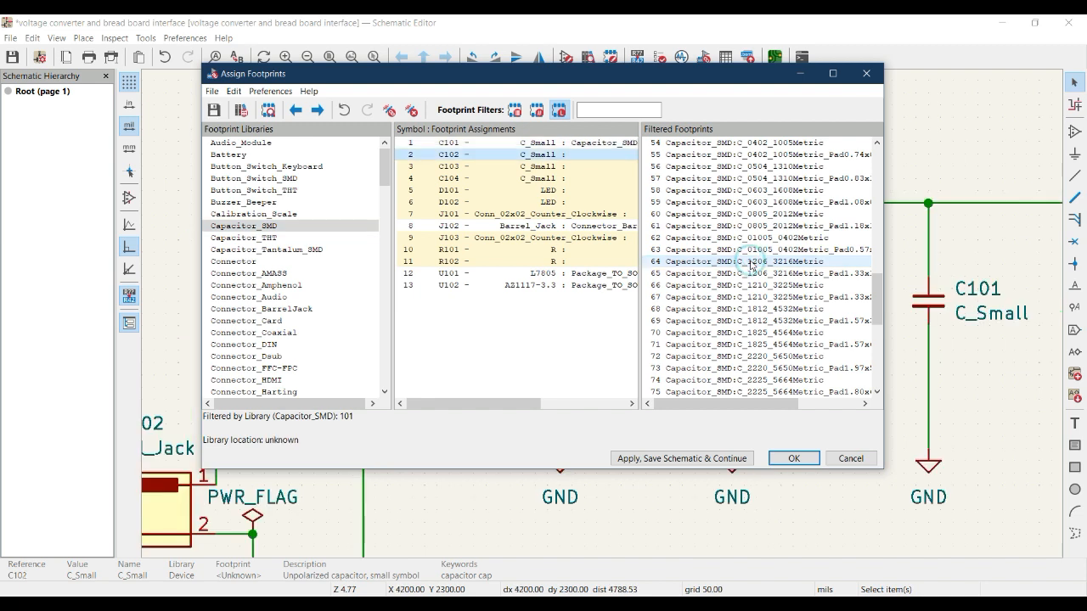
left_click_drag(633, 227, 741, 230)
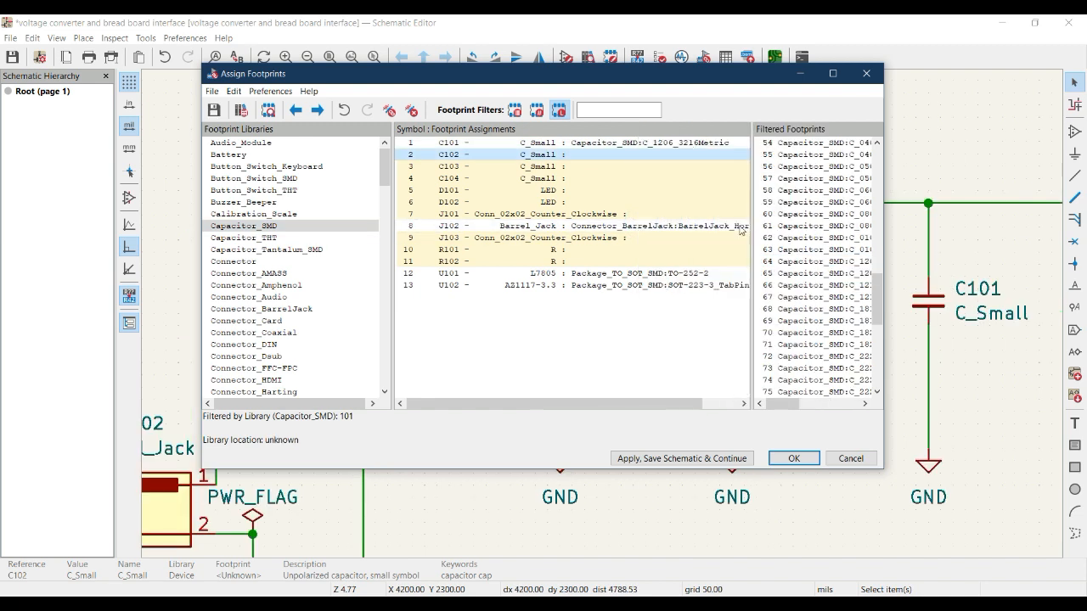
left_click(612, 145)
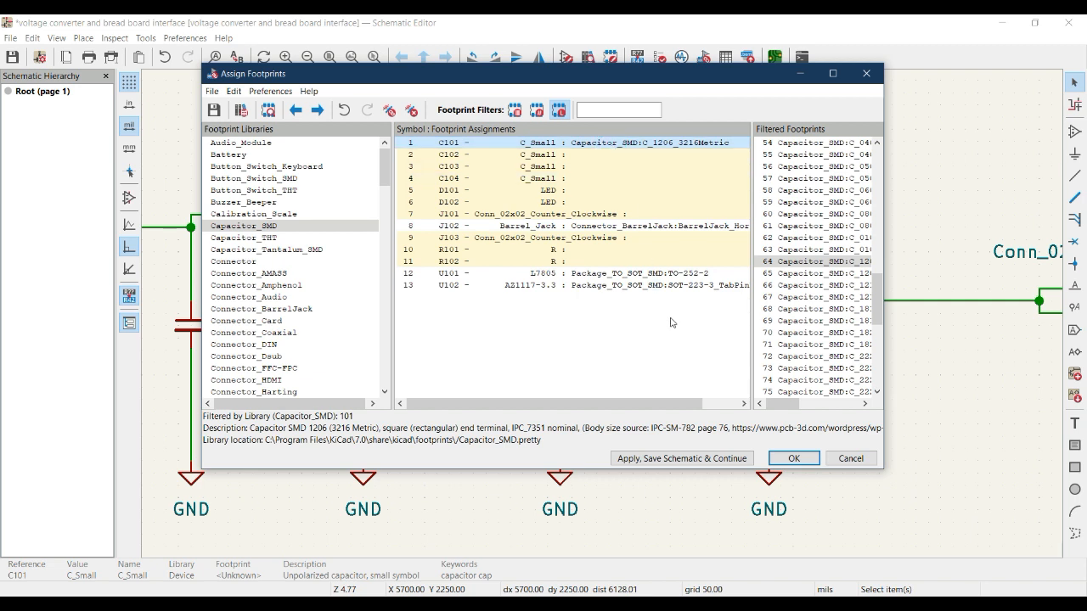
left_click(792, 458)
Open the bulk symbol fields table for the whole schematic and browse the footprint libraries for C102's footprint
key("Home")
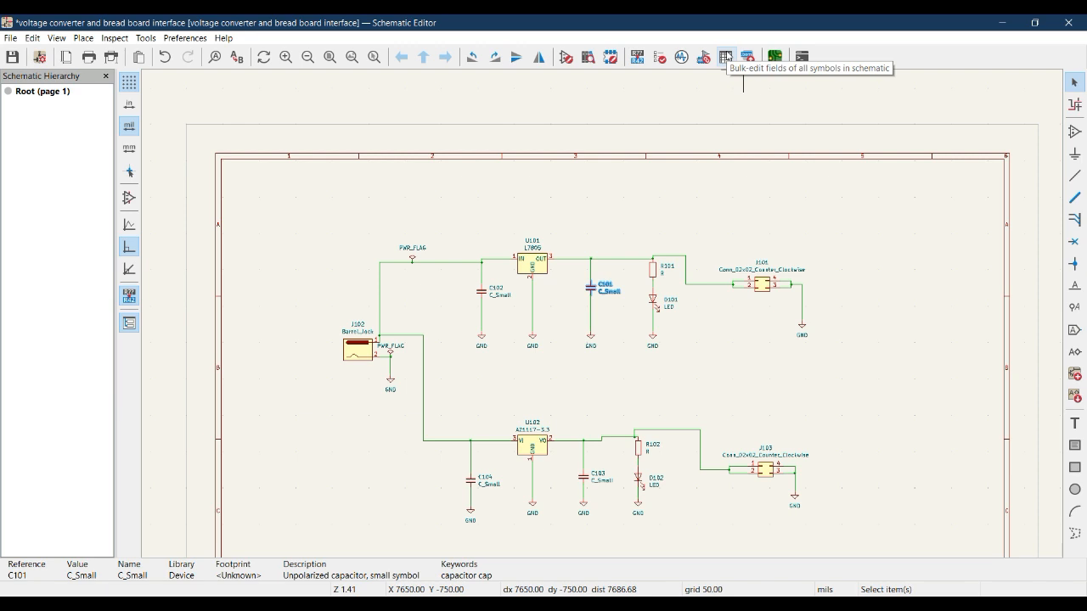
left_click(726, 57)
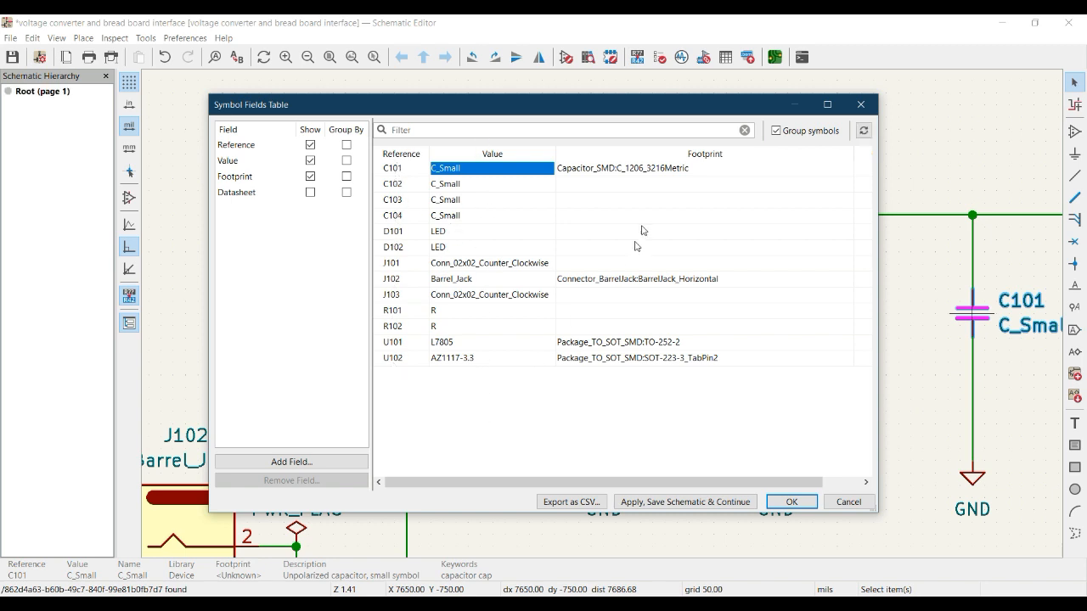
left_click(643, 184)
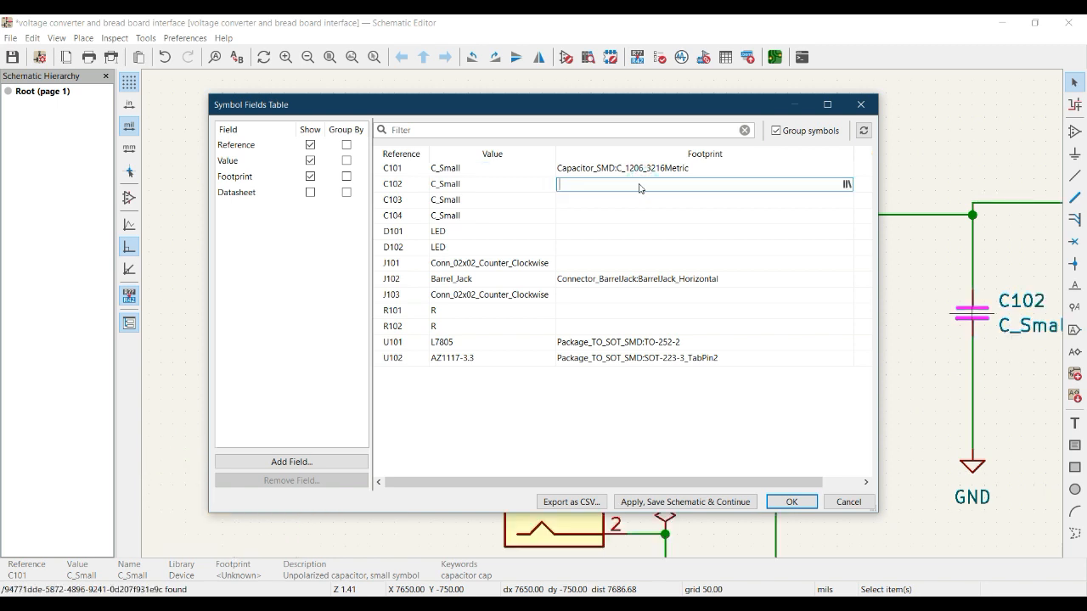
left_click(846, 185)
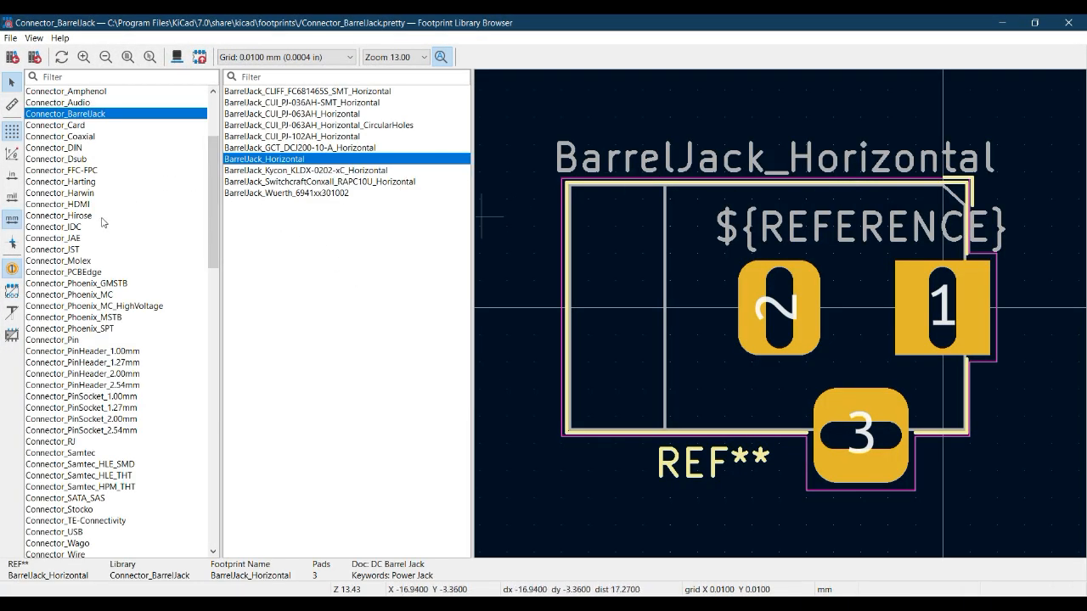
Filter the footprint libraries by "cap" and select the C_1206_3216Metric footprint in Capacitor_SMD
scroll(80, 384, "down", 1)
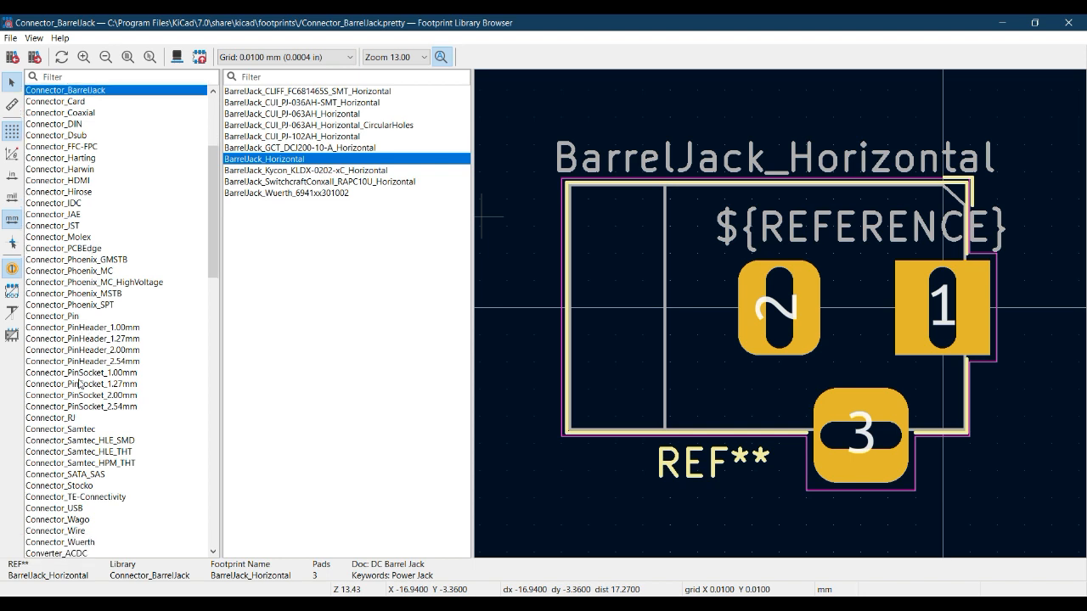
scroll(80, 384, "down", 8)
scroll(80, 378, "up", 6)
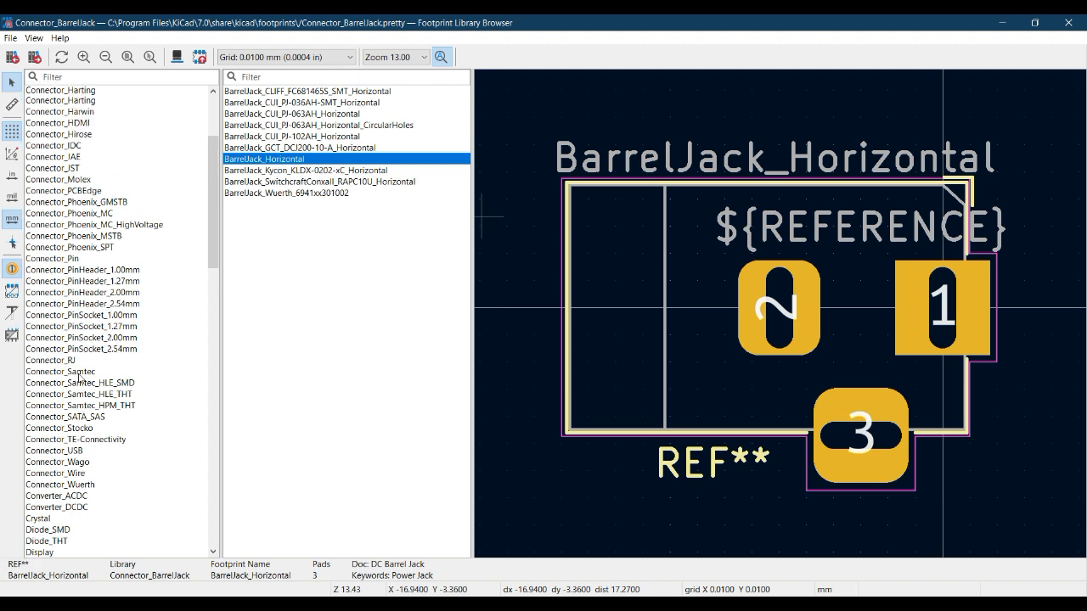
scroll(80, 379, "up", 2)
left_click(78, 77)
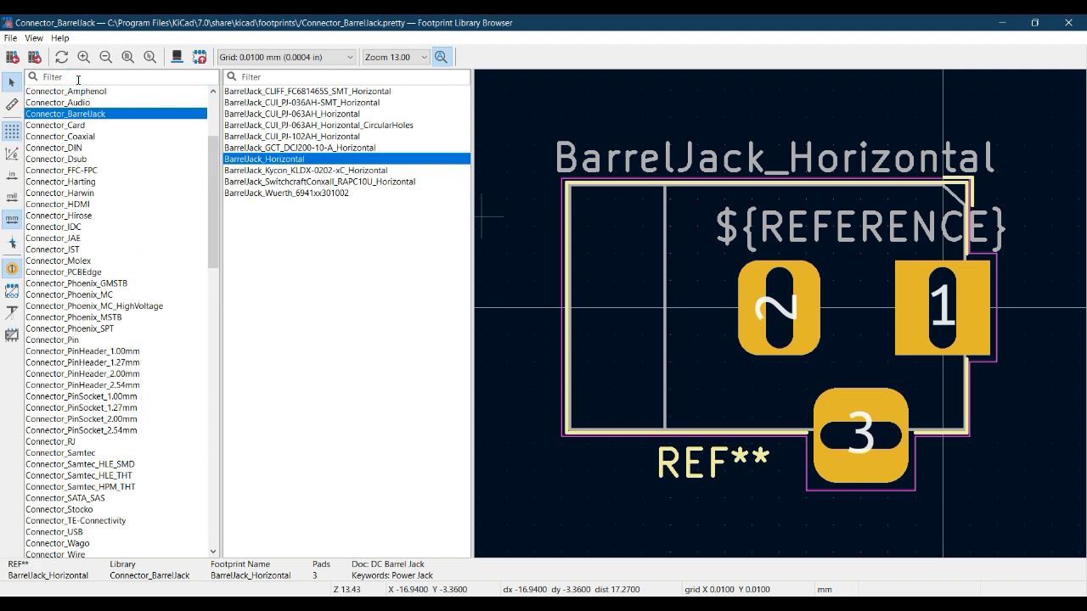
type("cap")
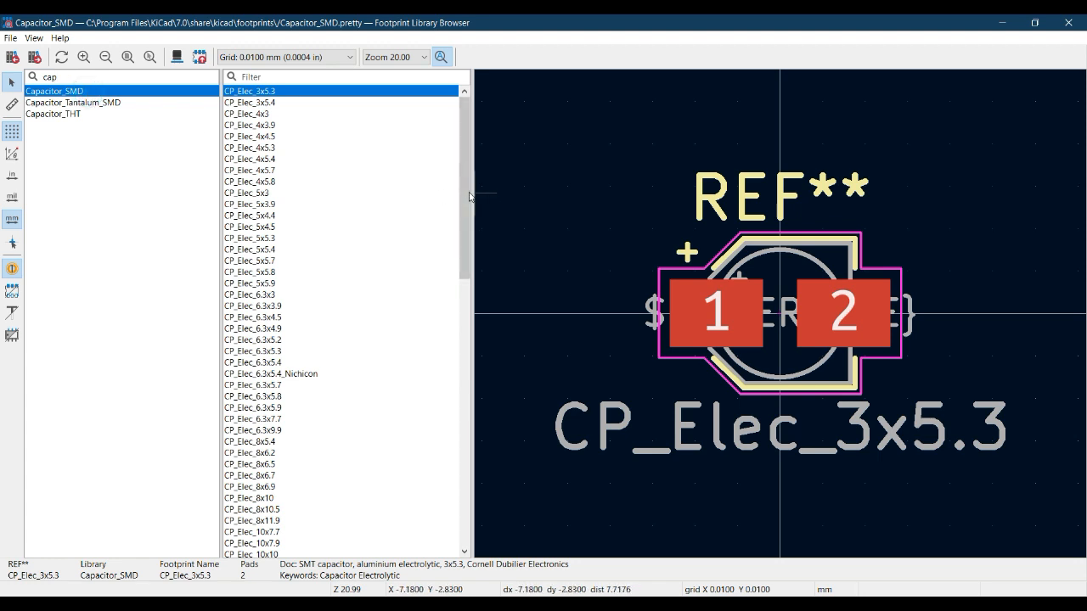
left_click_drag(464, 215, 458, 419)
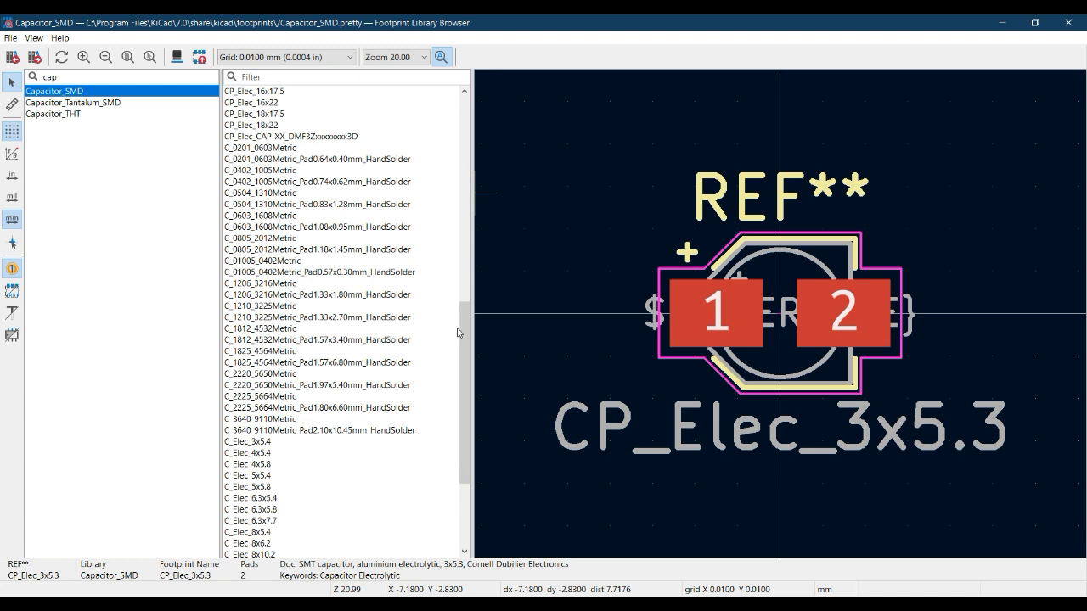
left_click_drag(466, 319, 465, 295)
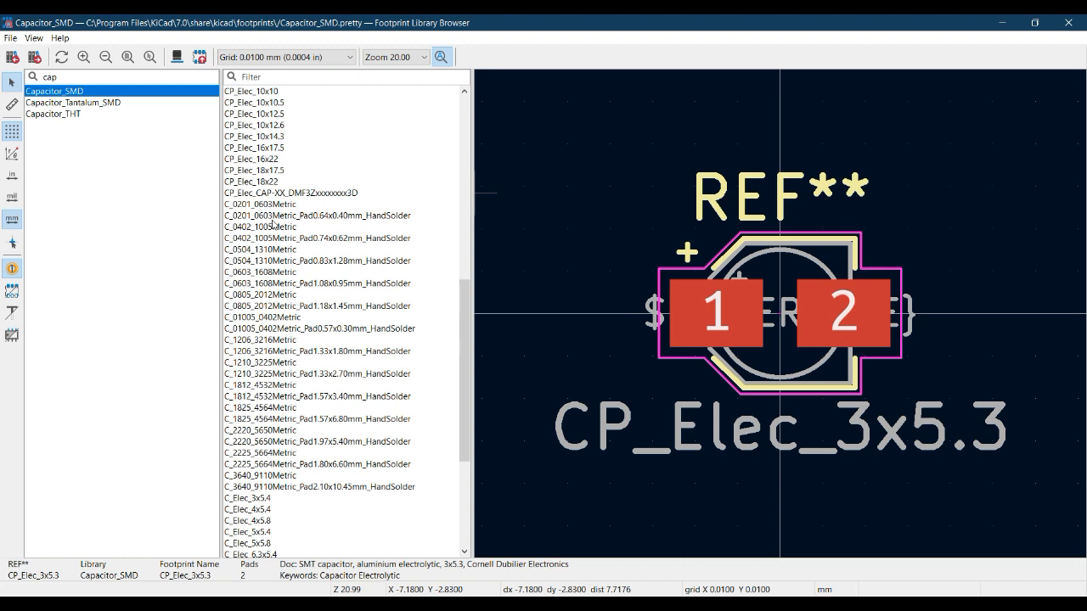
left_click(259, 340)
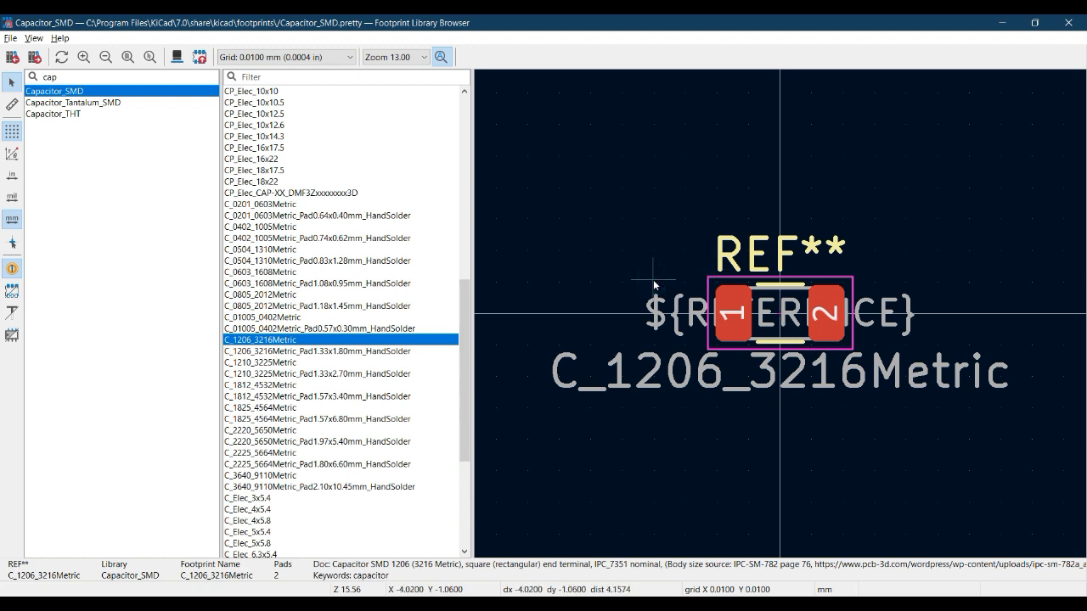
View the C_1206_3216Metric footprint in 3D, hide its surface-mount model, examine the pads from several angles, and close the 3D viewer
key("alt+3")
left_click_drag(555, 290, 509, 207)
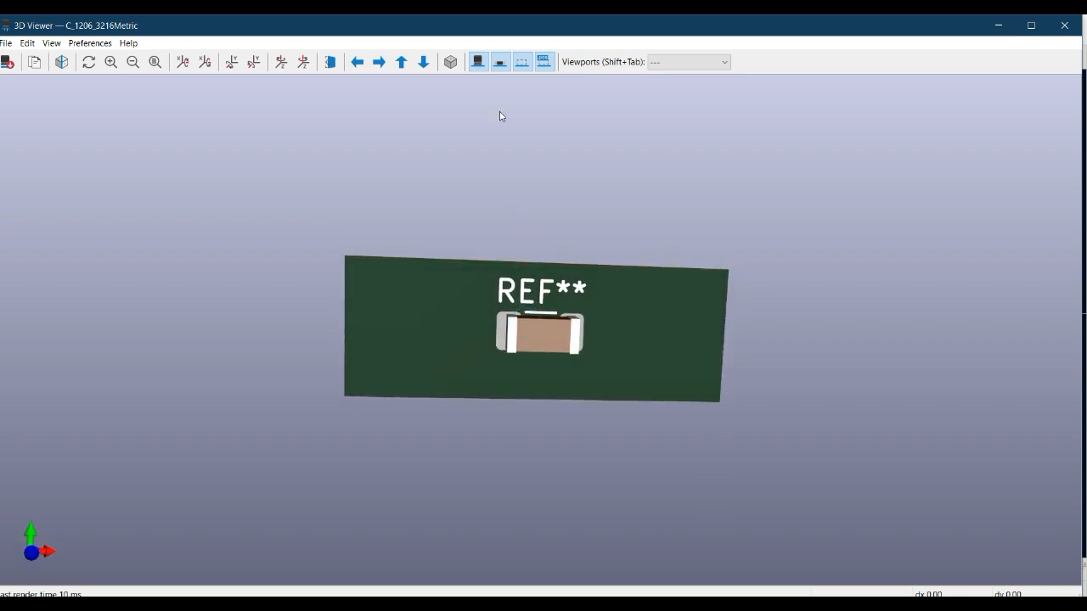
left_click(479, 63)
left_click(479, 63)
left_click(498, 62)
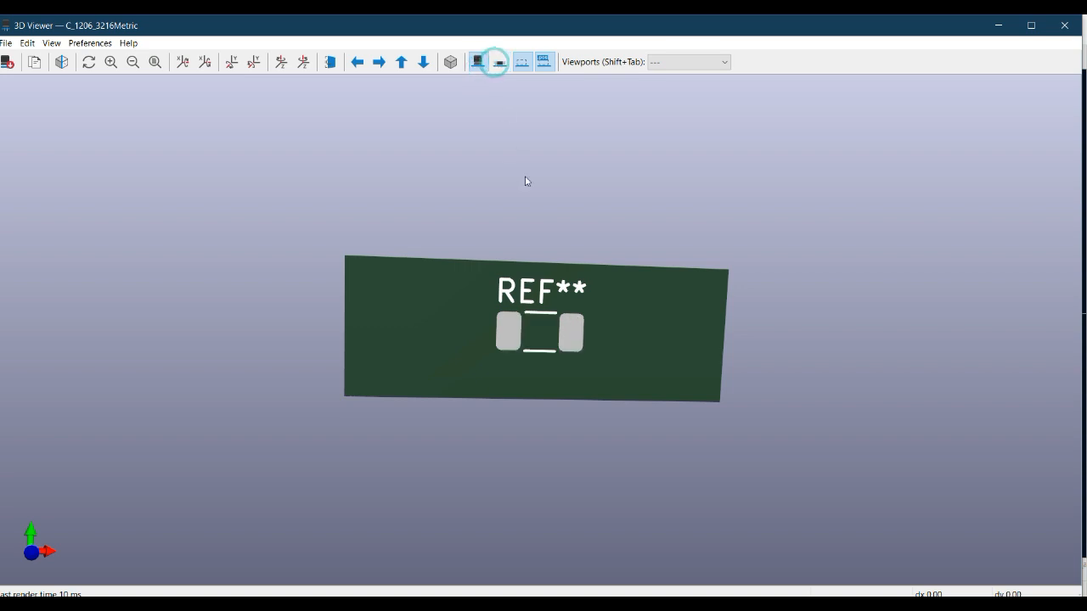
left_click_drag(568, 343, 496, 266)
left_click_drag(456, 301, 510, 348)
left_click_drag(620, 308, 564, 327)
scroll(564, 328, "up", 5)
scroll(564, 328, "down", 3)
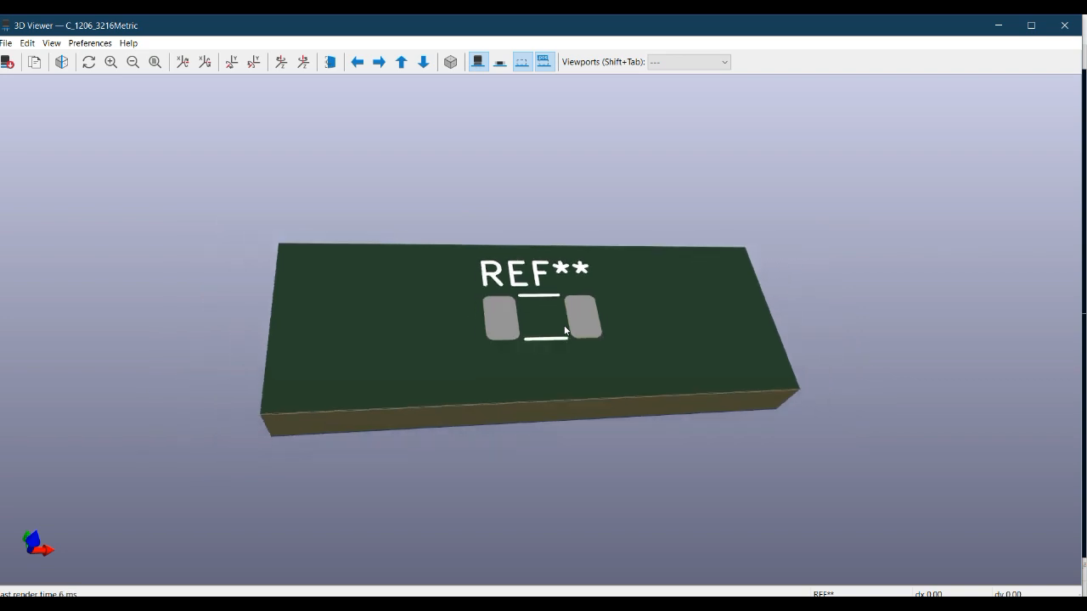
left_click(1065, 25)
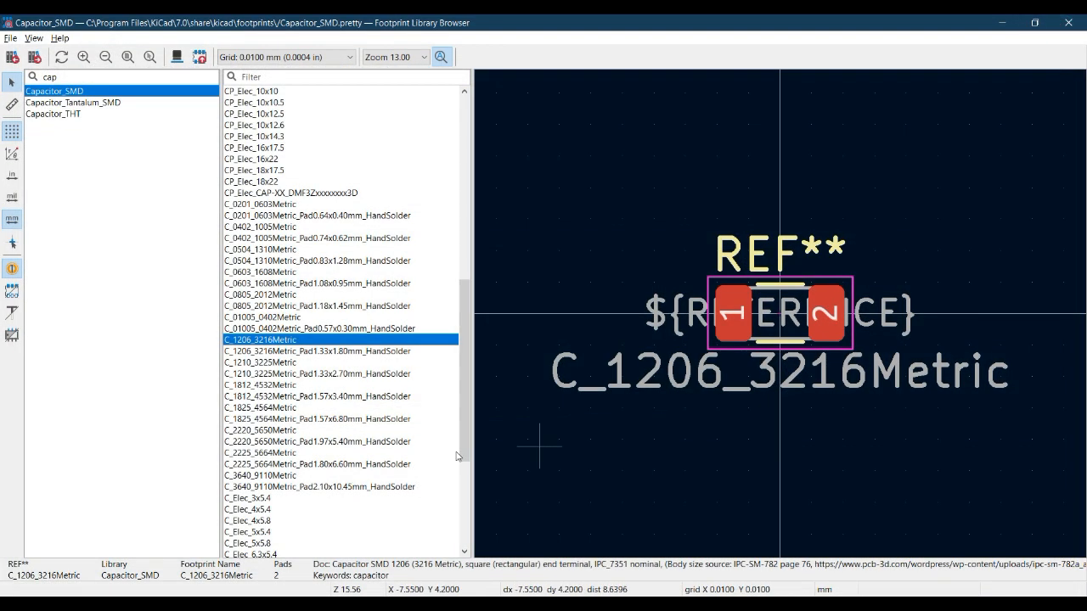
Assign C_1206_3216Metric to C102 and copy the same footprint entry to C103 and C104 in the symbol fields table
double_click(285, 342)
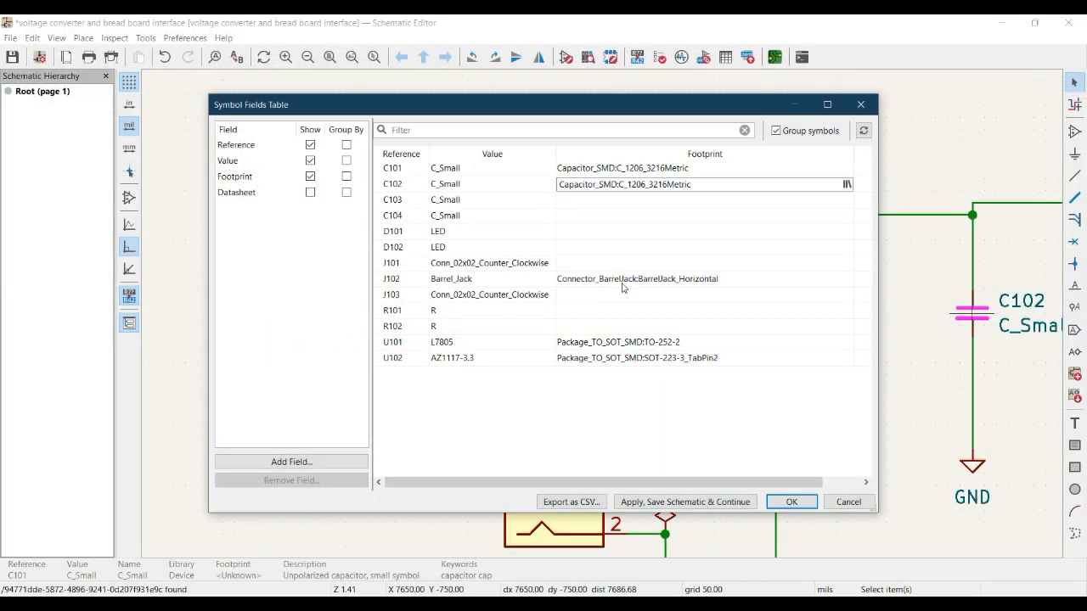
double_click(697, 184)
key("ctrl+c")
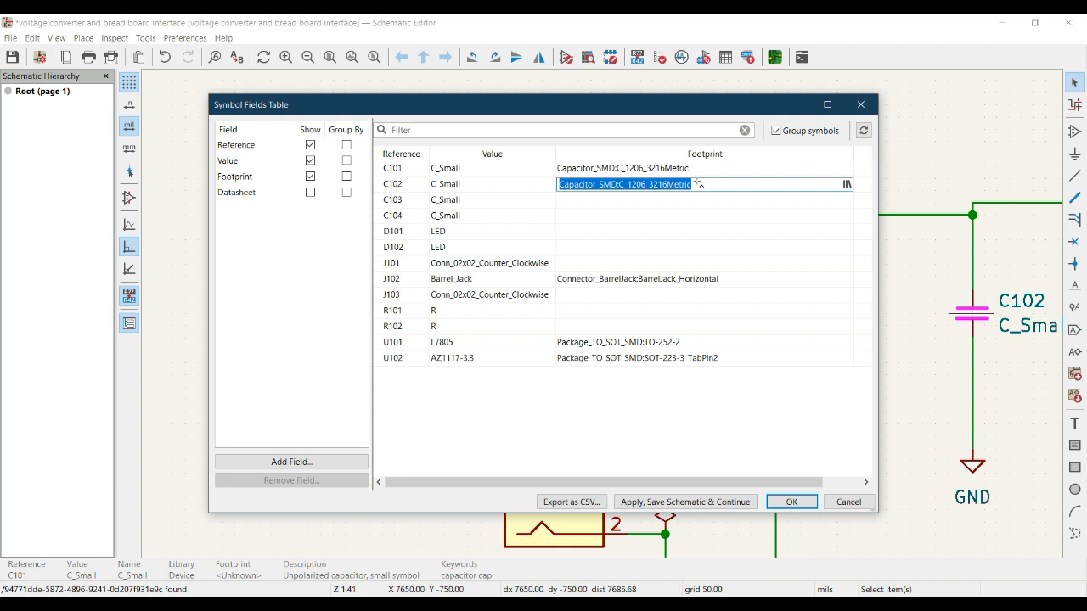
left_click(639, 202)
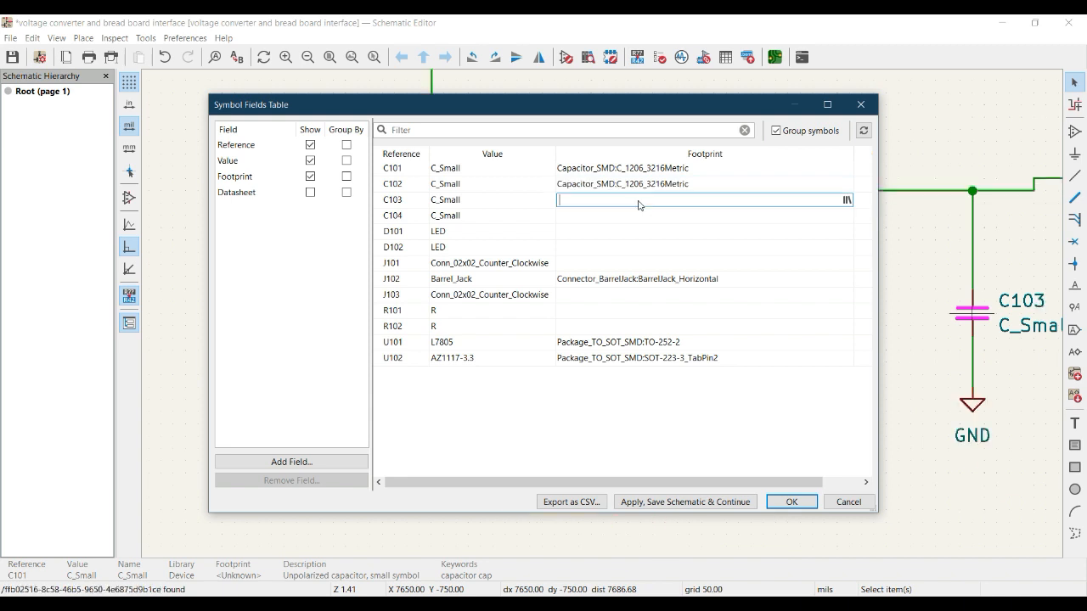
key("ctrl+v")
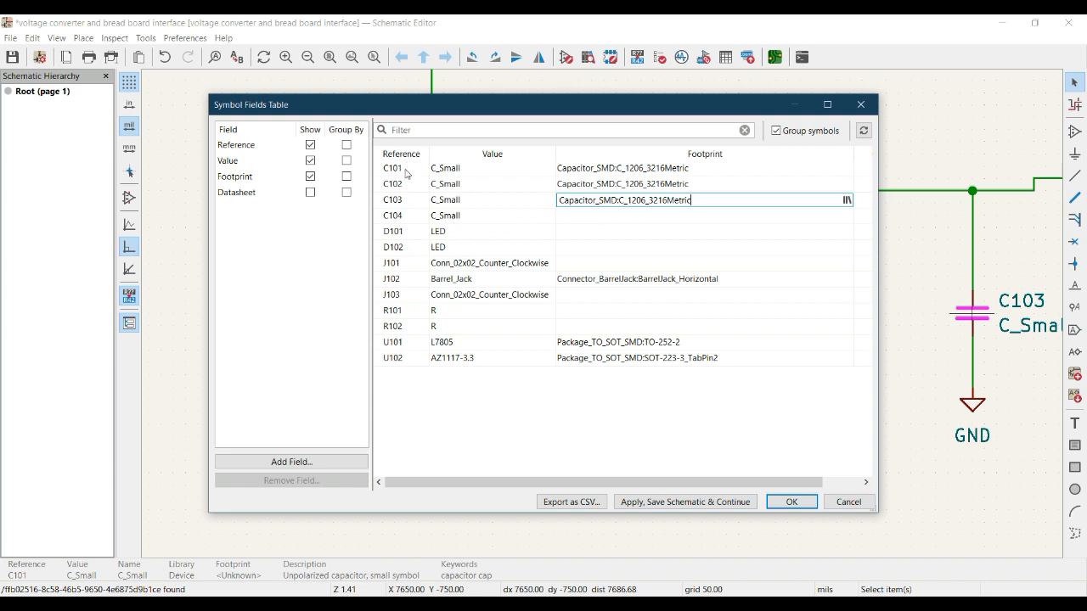
left_click(580, 215)
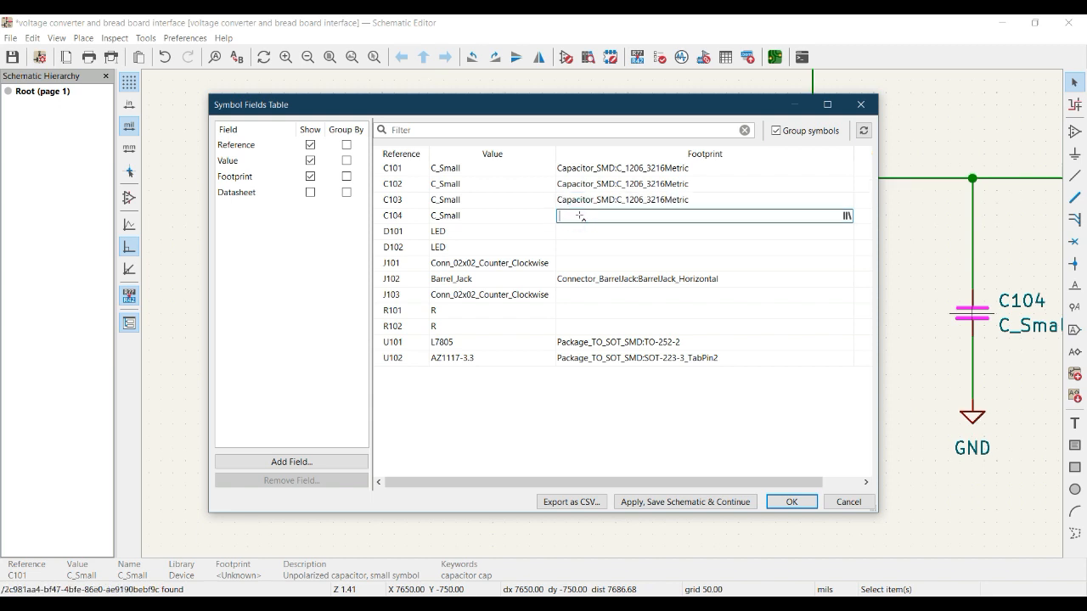
key("ctrl+v")
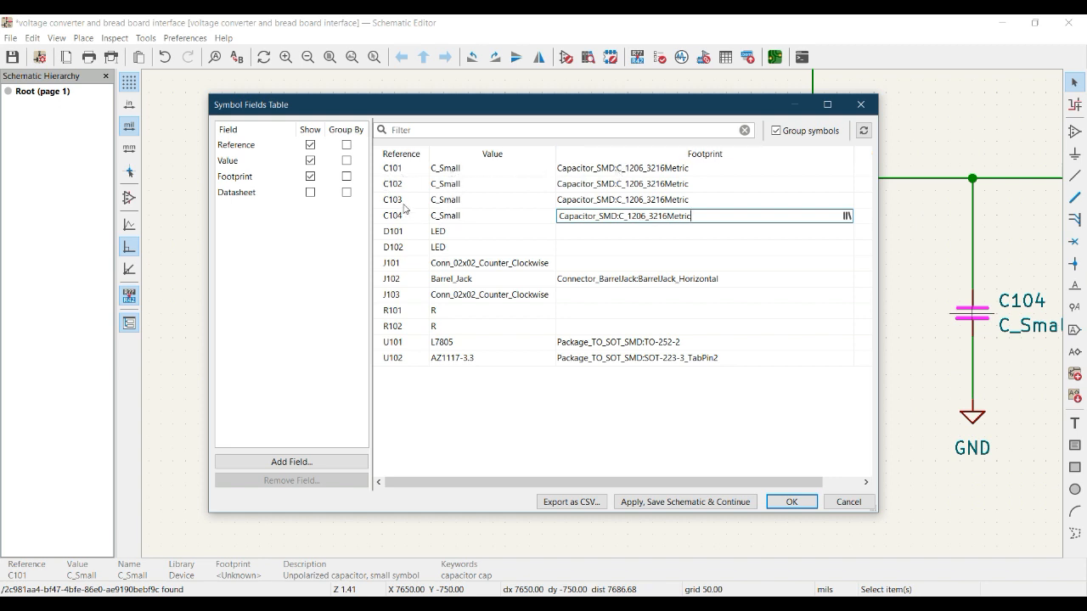
Move the symbol fields table off the circuit and locate C101 through C104 and D101 in the schematic from their reference entries
left_click(574, 233)
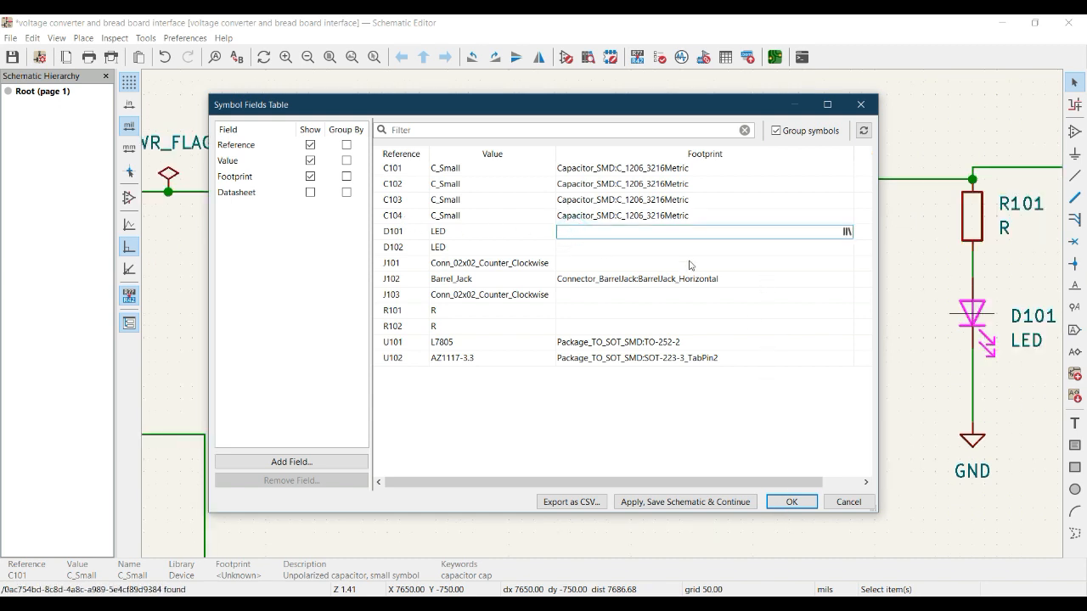
left_click_drag(774, 108, 571, 127)
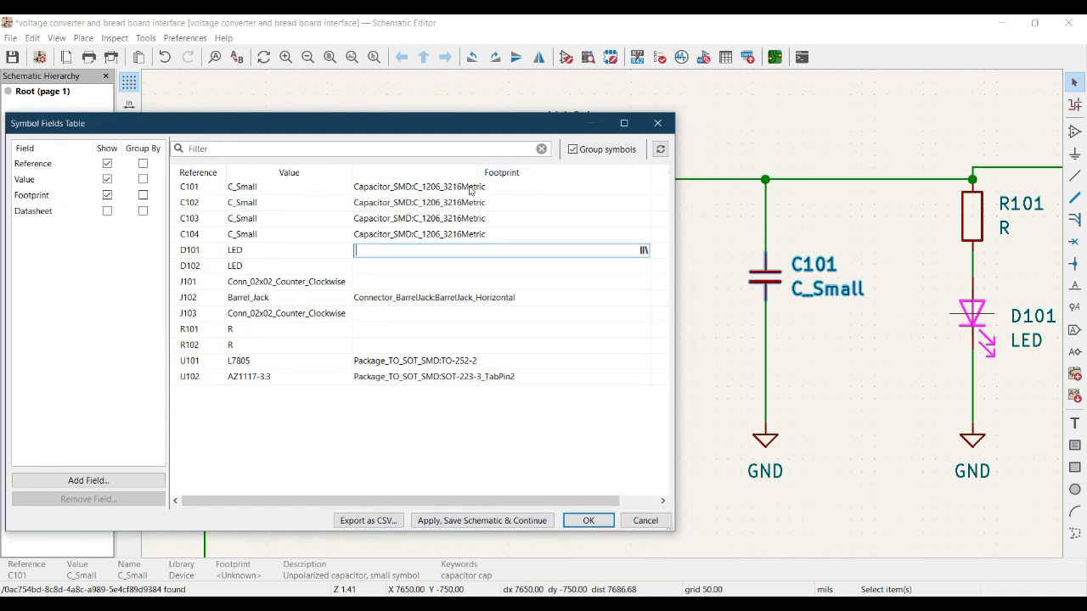
left_click(204, 189)
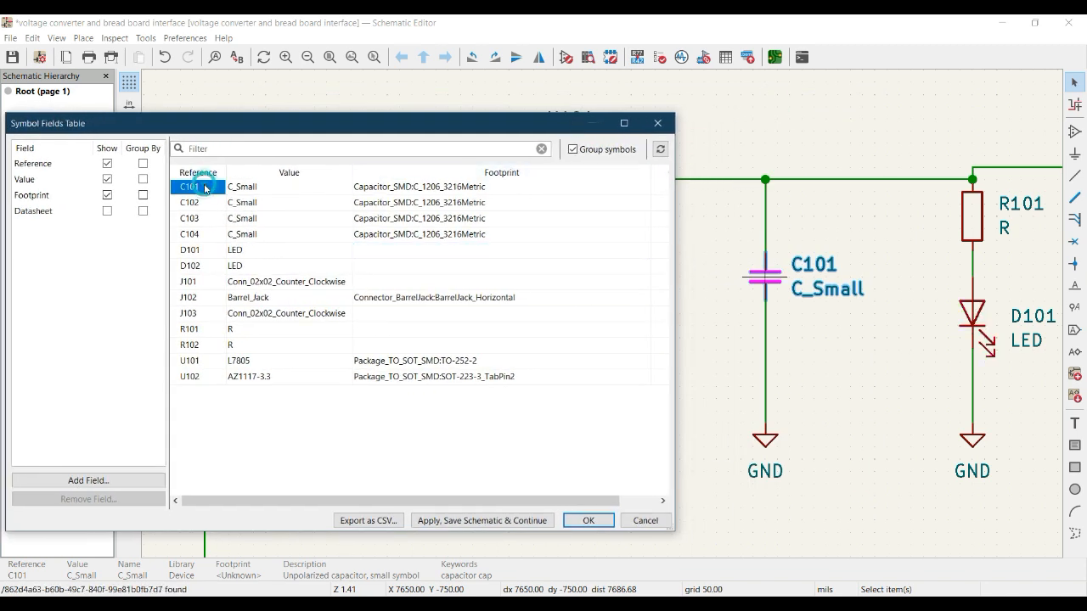
left_click(207, 203)
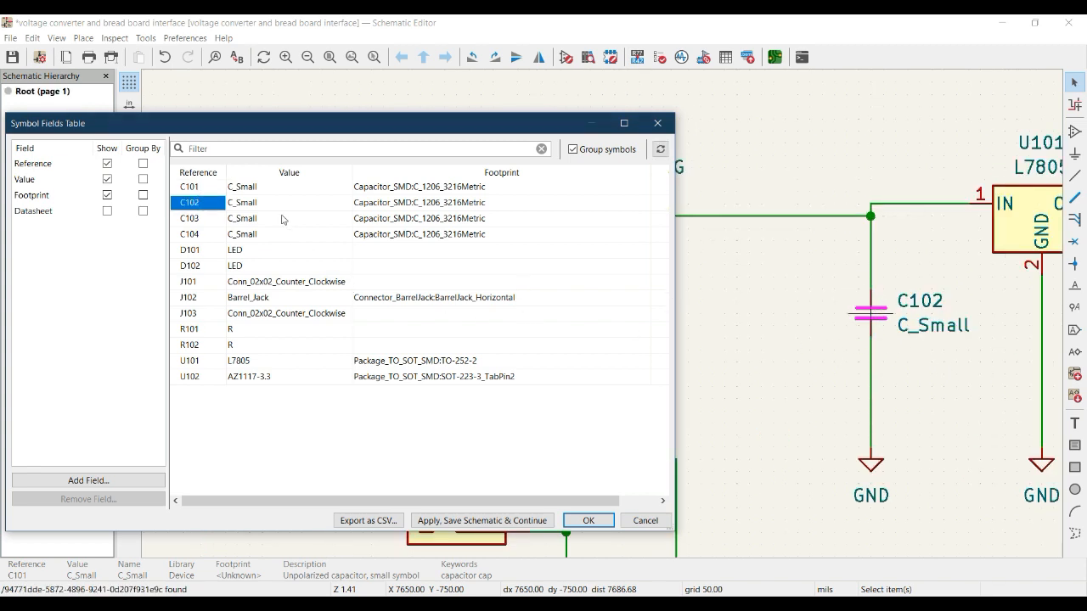
left_click(193, 190)
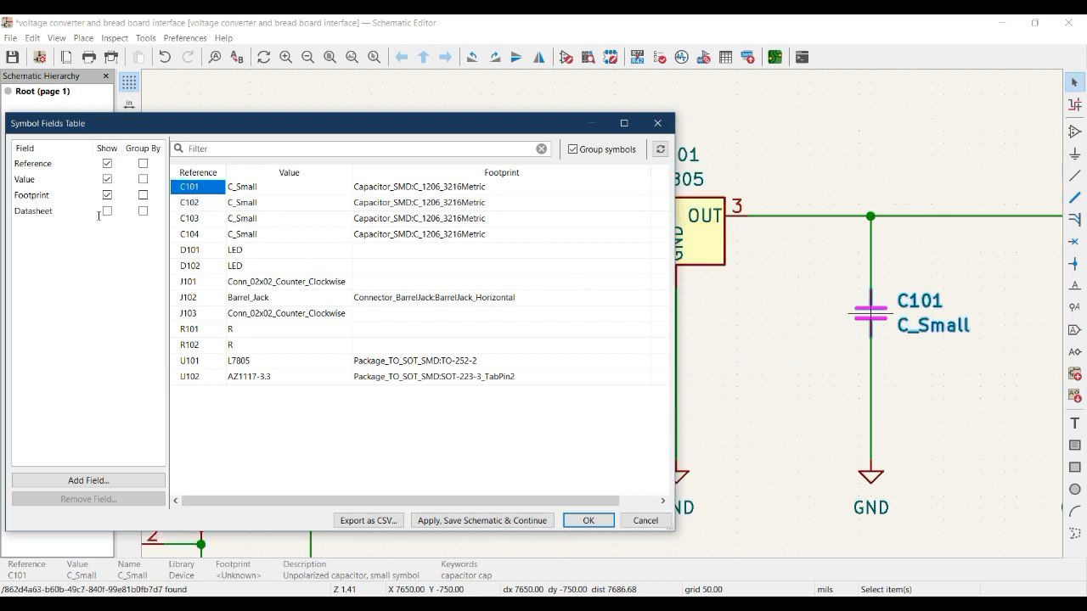
left_click(190, 203)
left_click(195, 217)
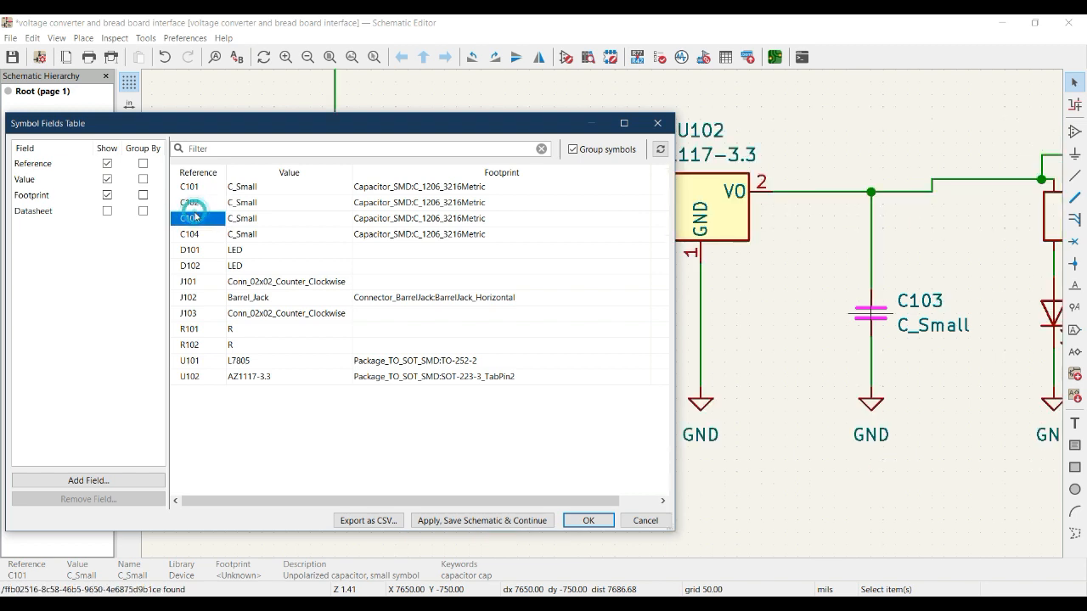
left_click(195, 238)
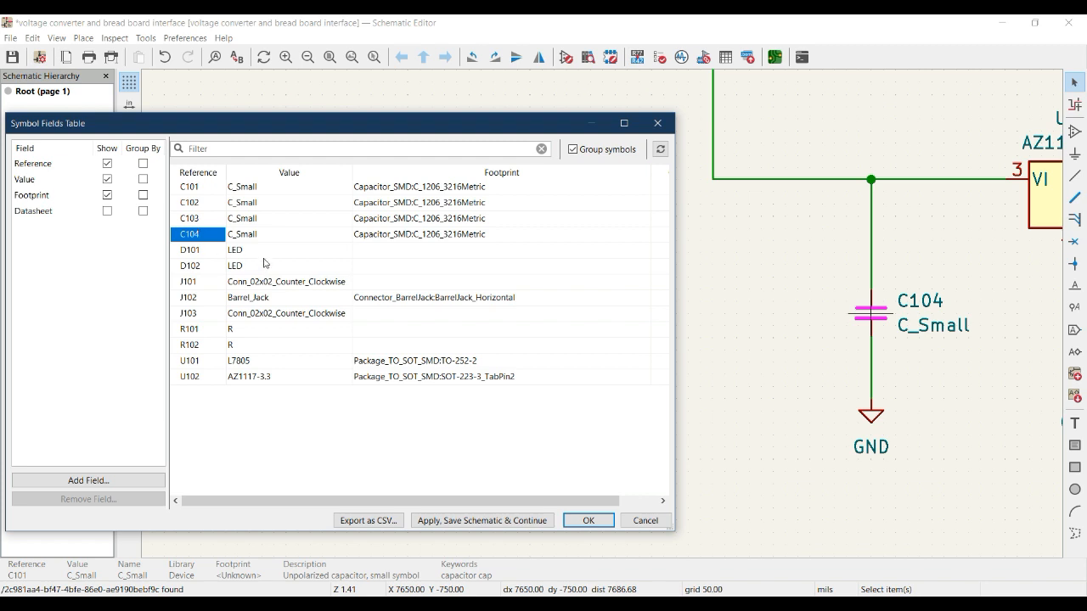
left_click(200, 253)
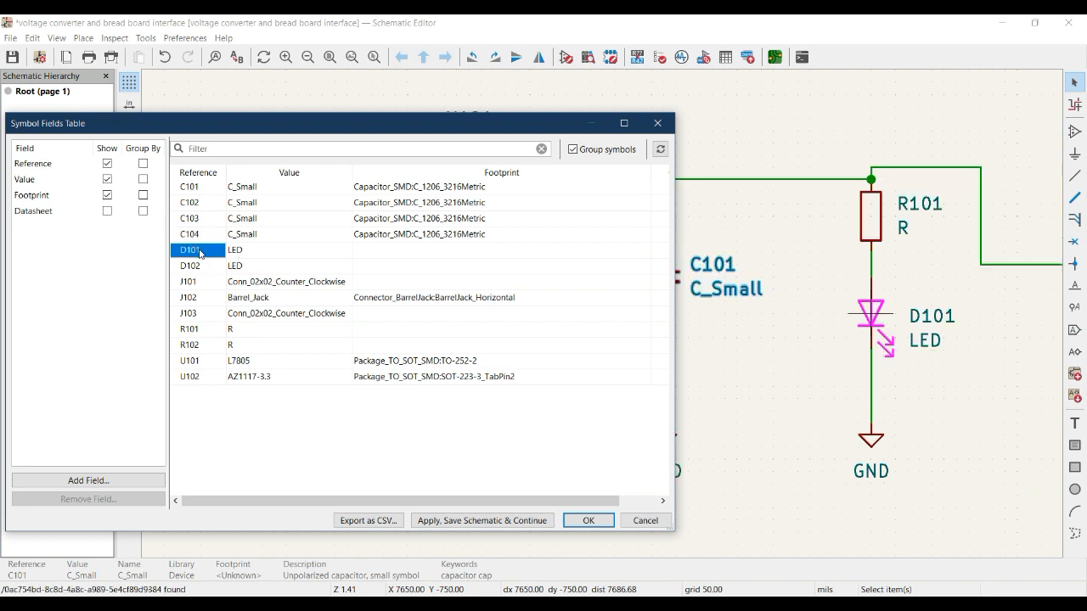
For D101, filter the footprint libraries by "led" and select the LED_D5.0mm footprint in LED_THT
left_click(394, 253)
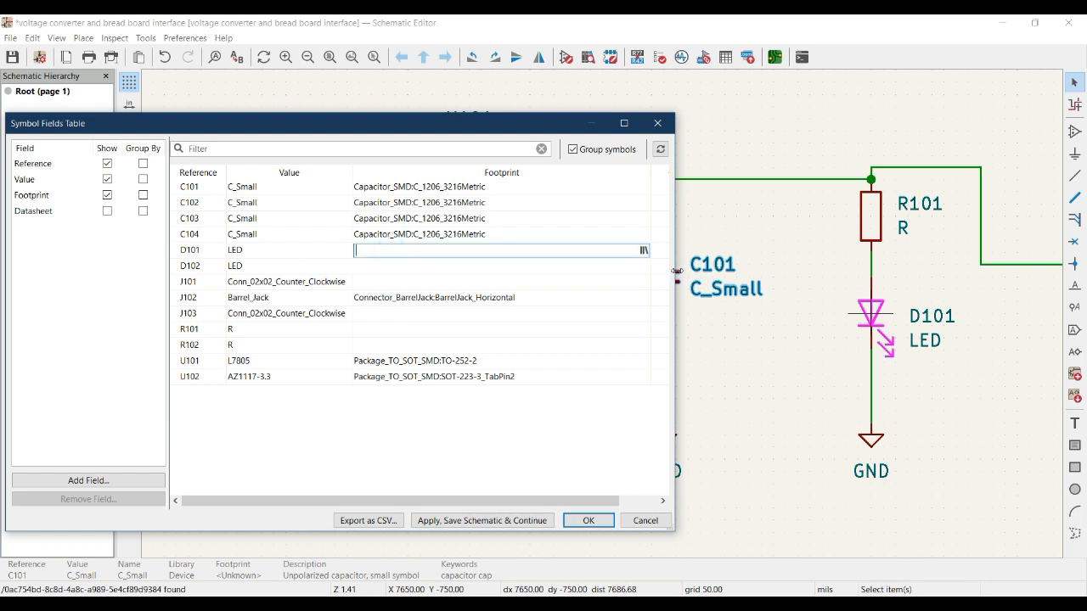
left_click(644, 253)
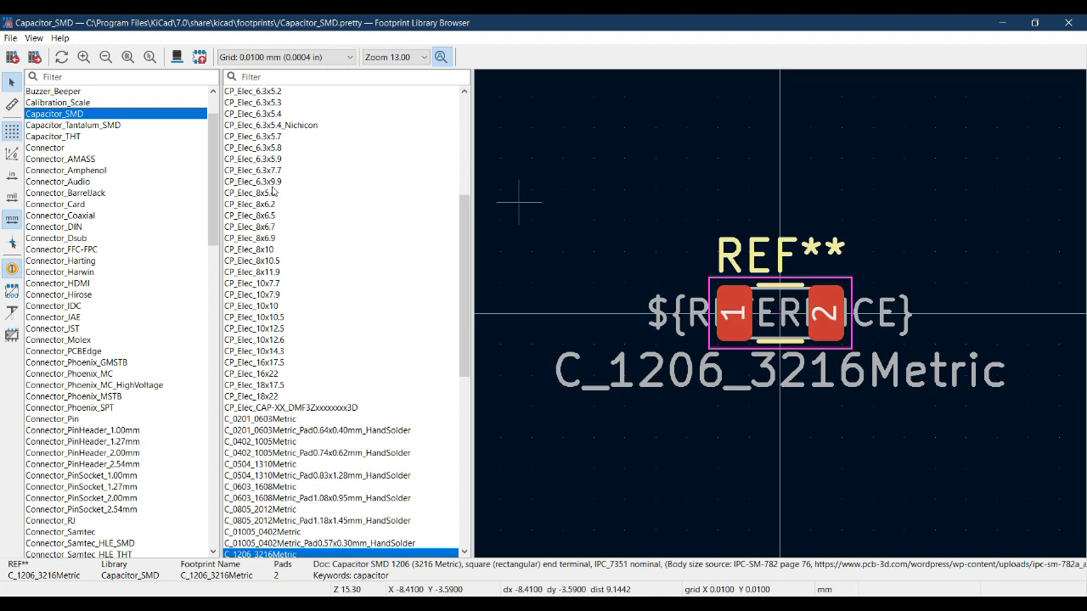
left_click(90, 76)
type("led")
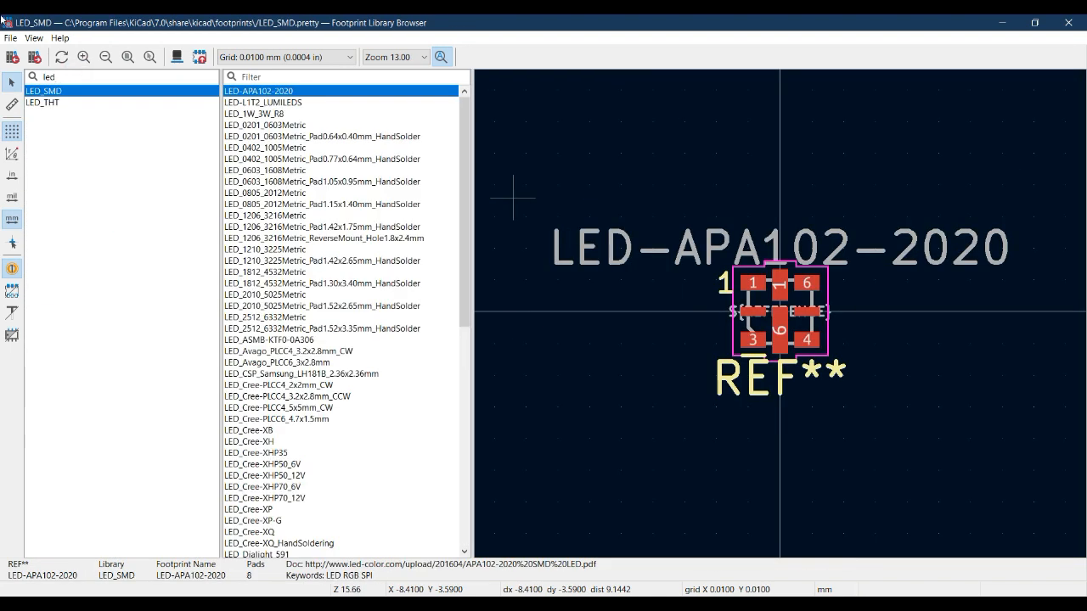
left_click(54, 104)
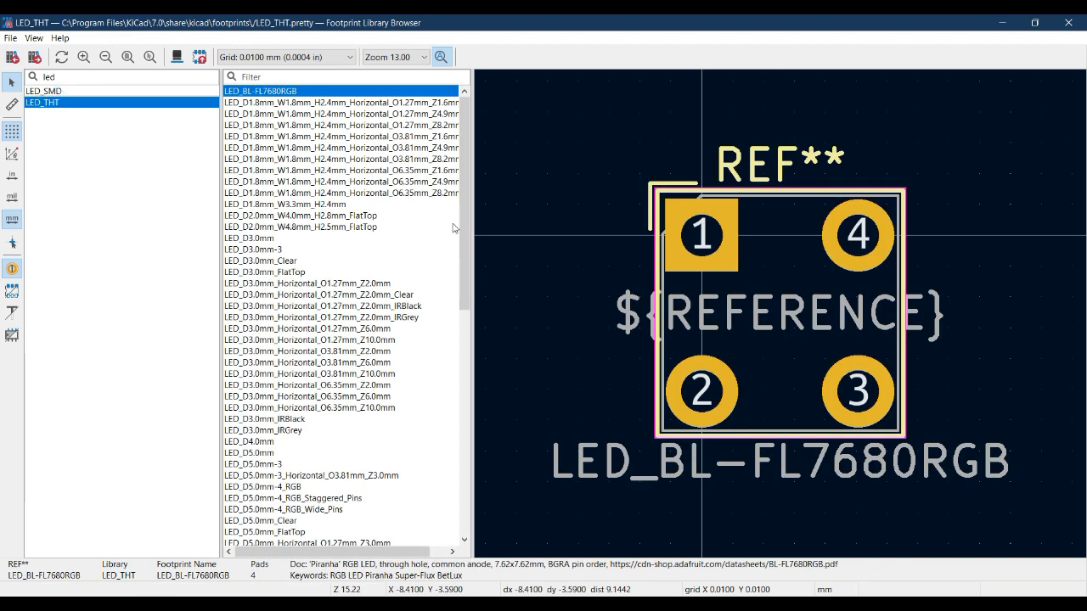
left_click_drag(463, 218, 463, 323)
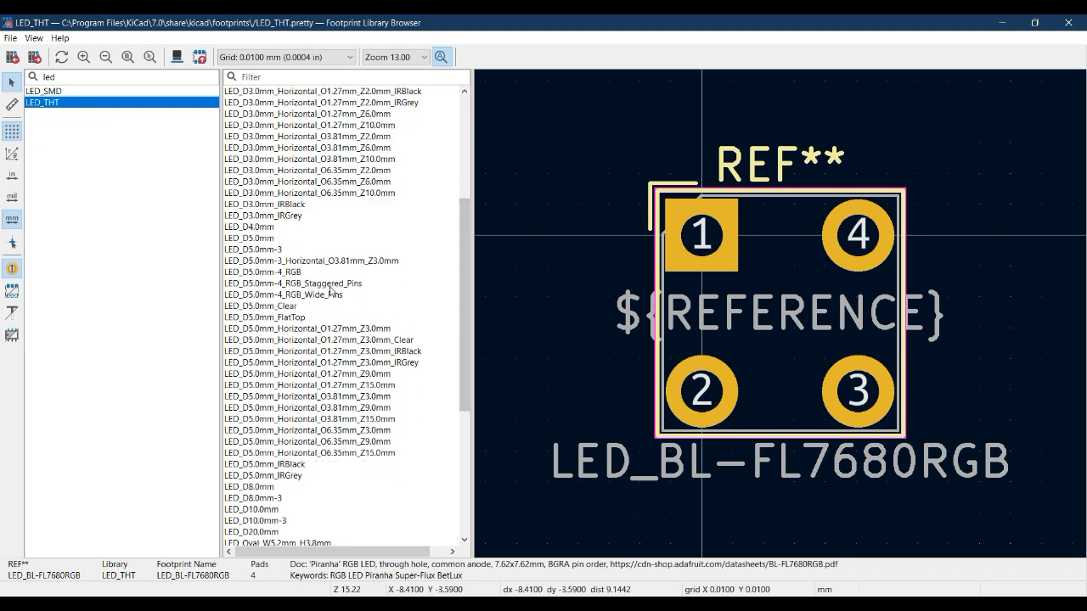
left_click(264, 250)
left_click(259, 239)
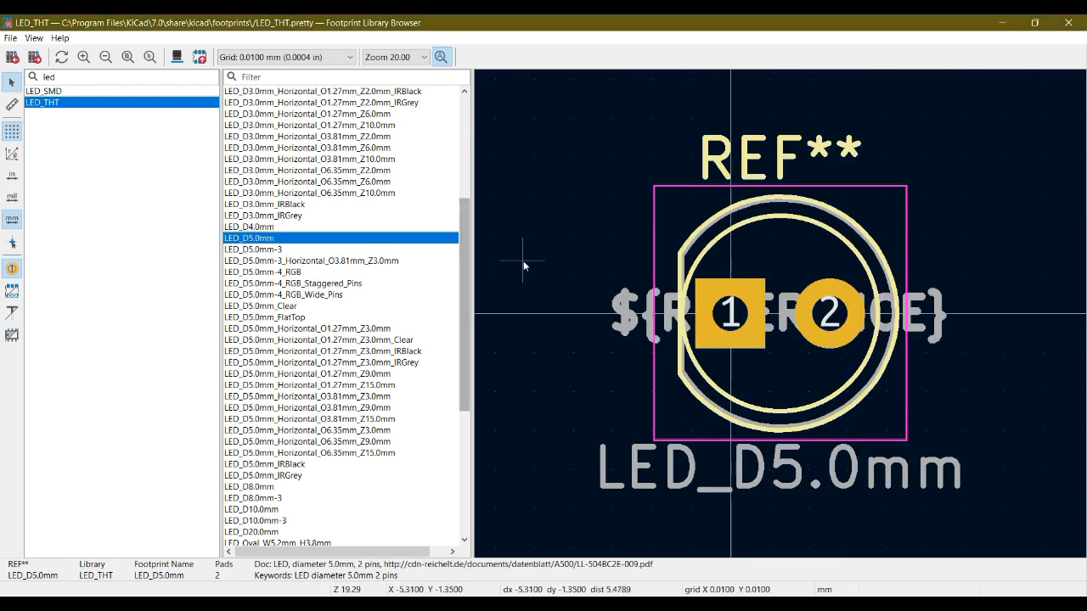
View the LED_D5.0mm footprint in 3D, toggle its through-hole model off and on, examine the pads from several angles, and close the 3D viewer
key("alt+3")
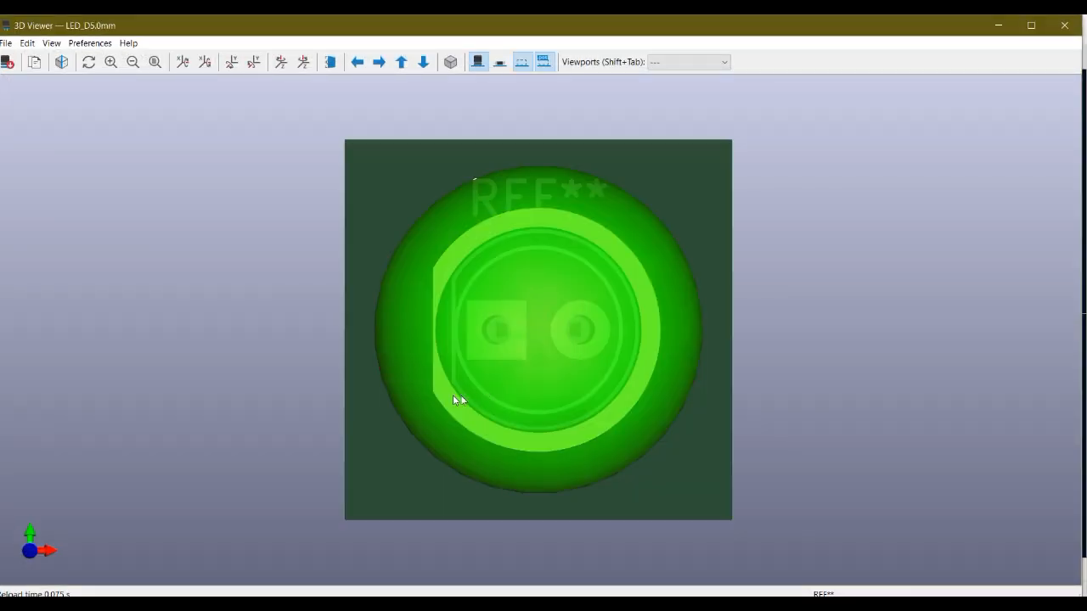
left_click_drag(452, 395, 608, 282)
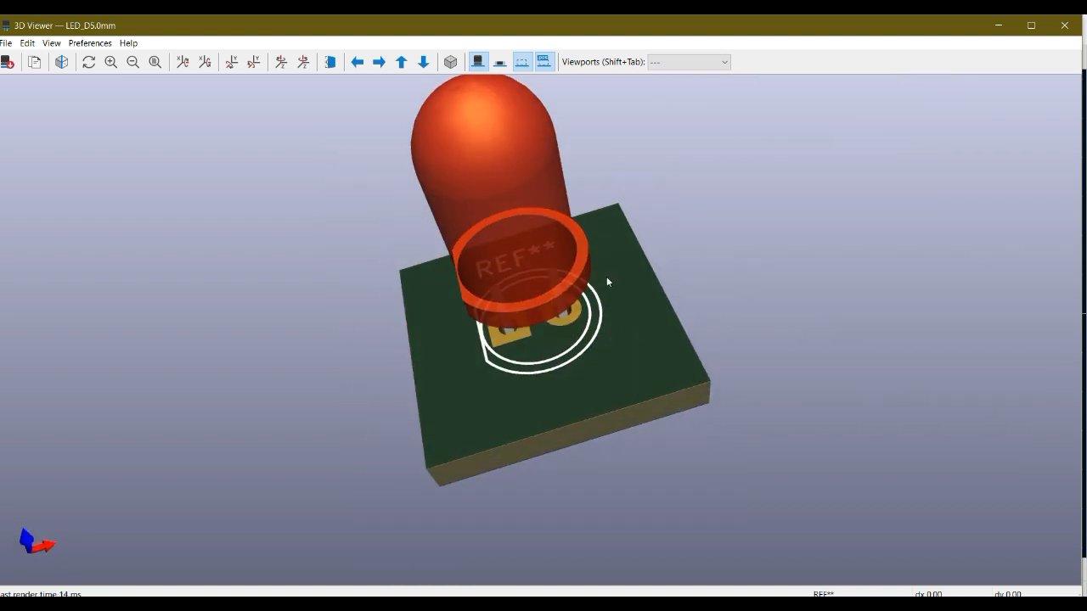
left_click_drag(597, 322, 587, 266)
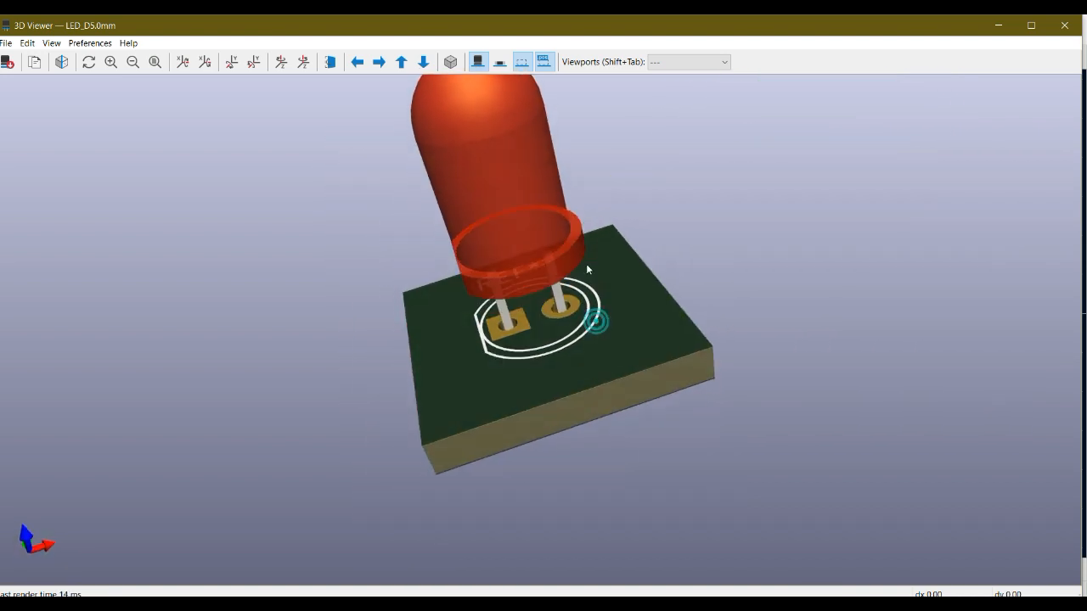
left_click(477, 62)
left_click_drag(543, 310, 527, 409)
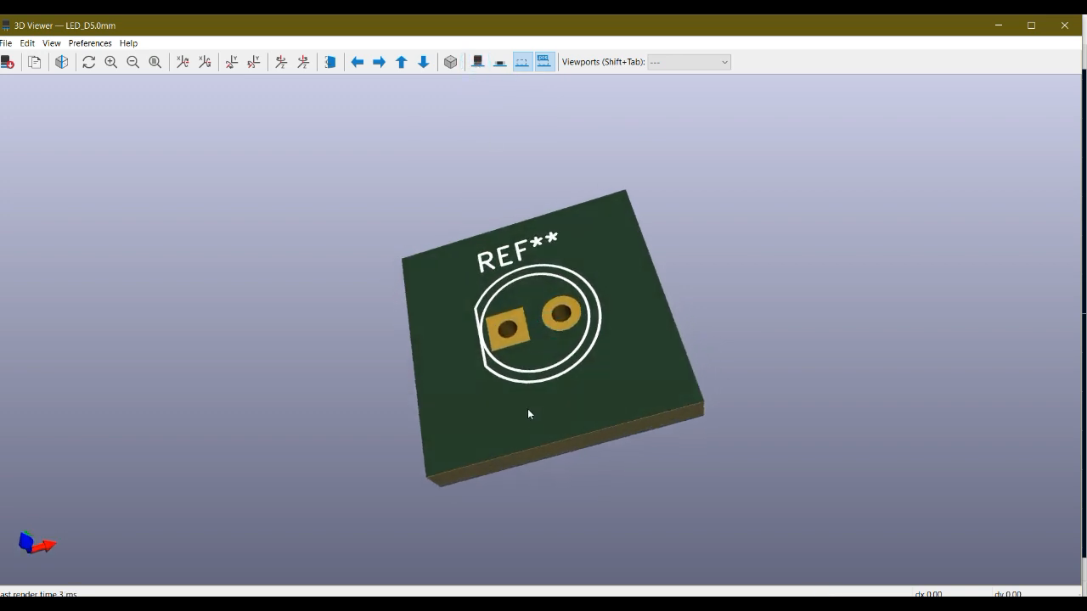
left_click(477, 62)
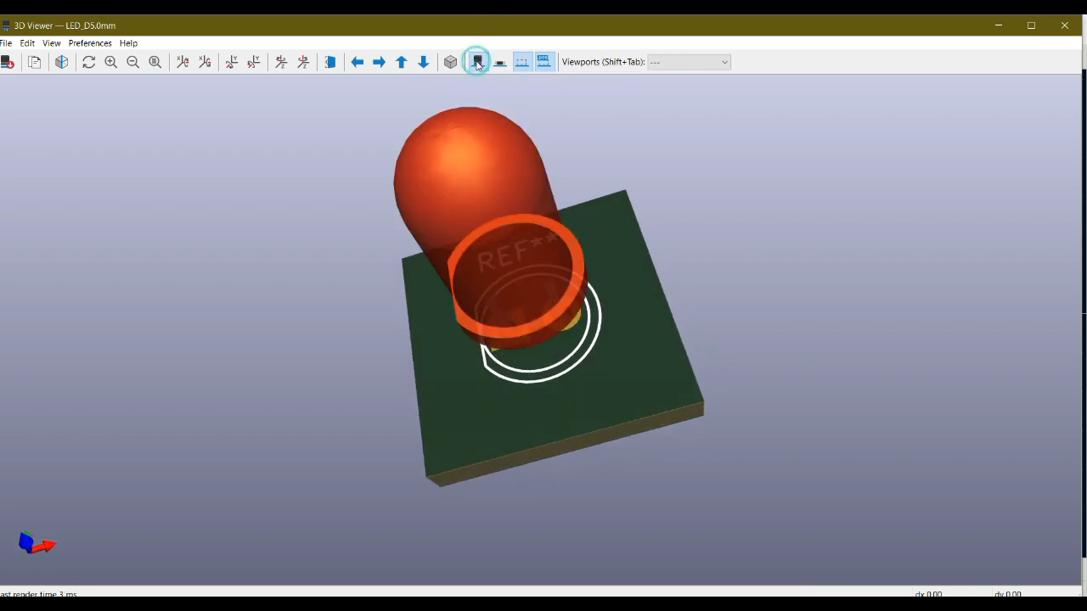
left_click_drag(529, 223, 453, 230)
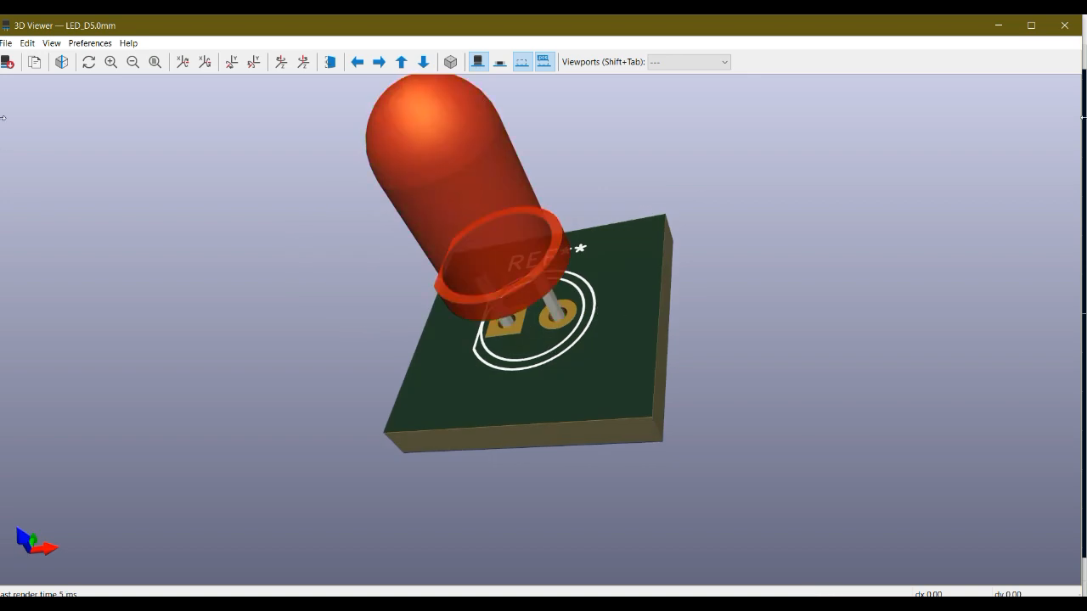
left_click(1065, 26)
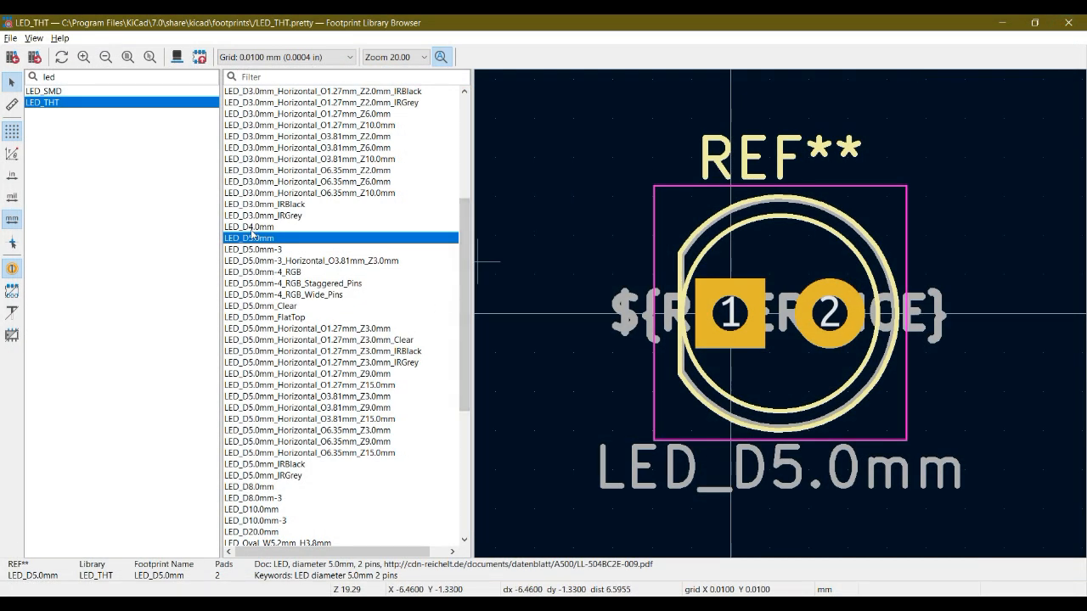
Assign the LED_THT footprint LED_D5.0mm to D101 and D102 from the footprint library
double_click(262, 241)
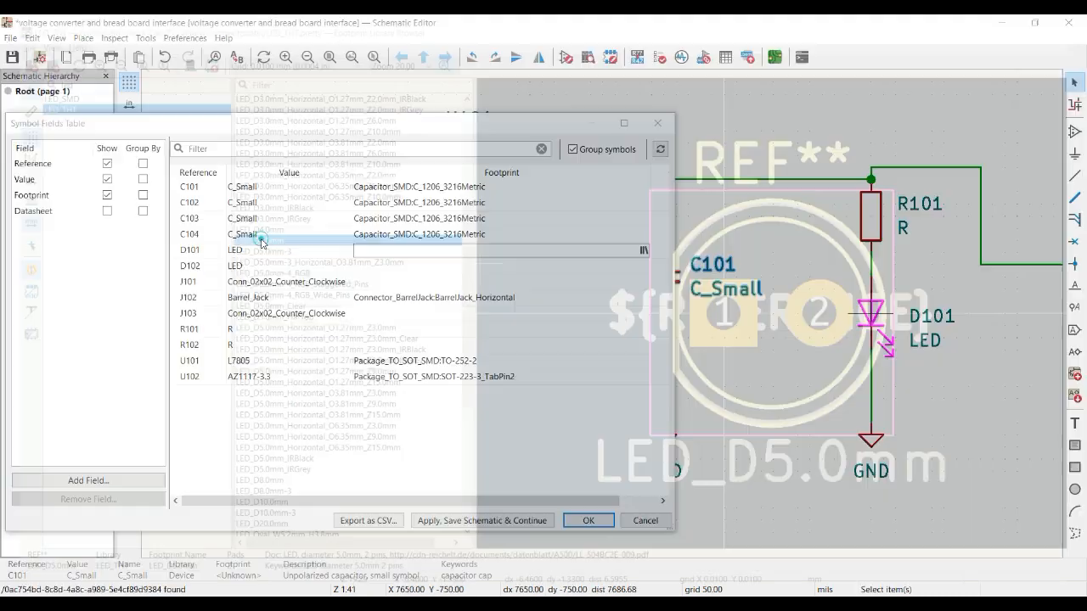
left_click(405, 267)
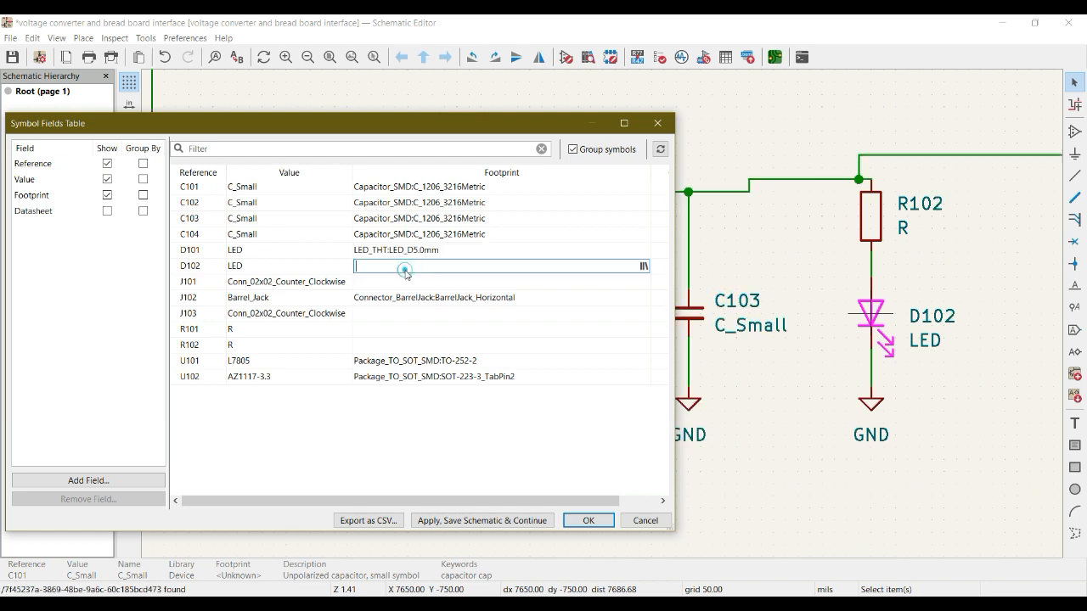
left_click(643, 265)
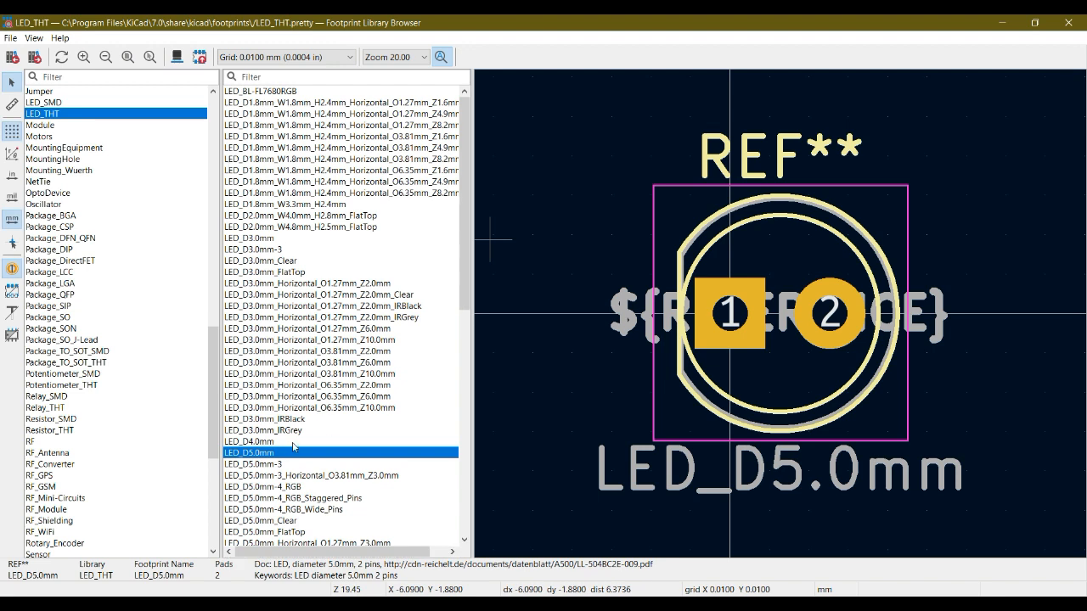
double_click(259, 453)
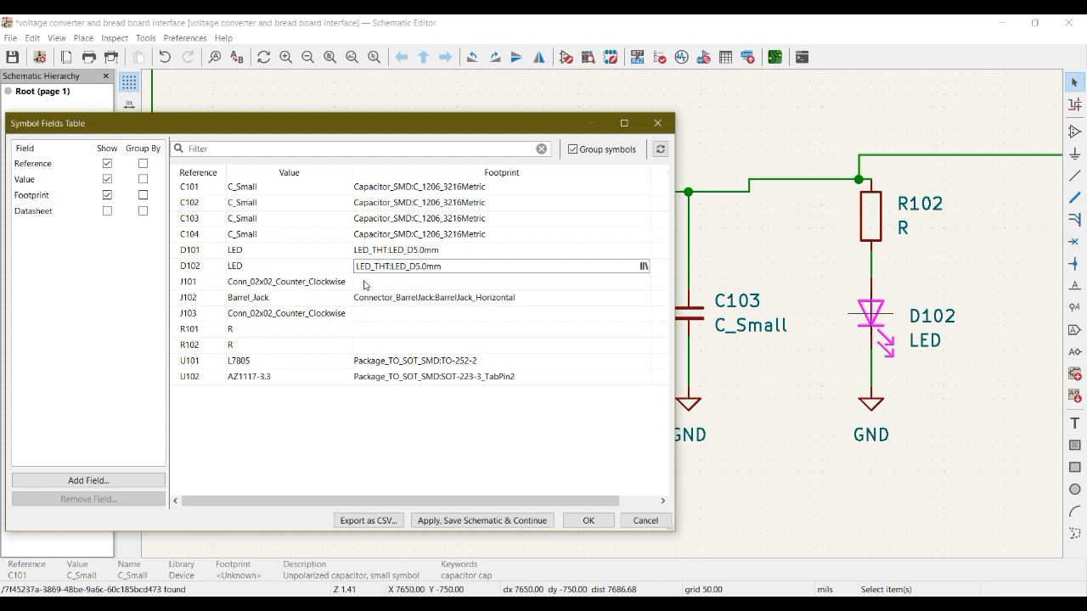
For J101, filter the footprint libraries by "con" and select PinHeader_2x02_P2.54mm_Vertical in Connector_PinHeader_2.54mm
left_click(187, 281)
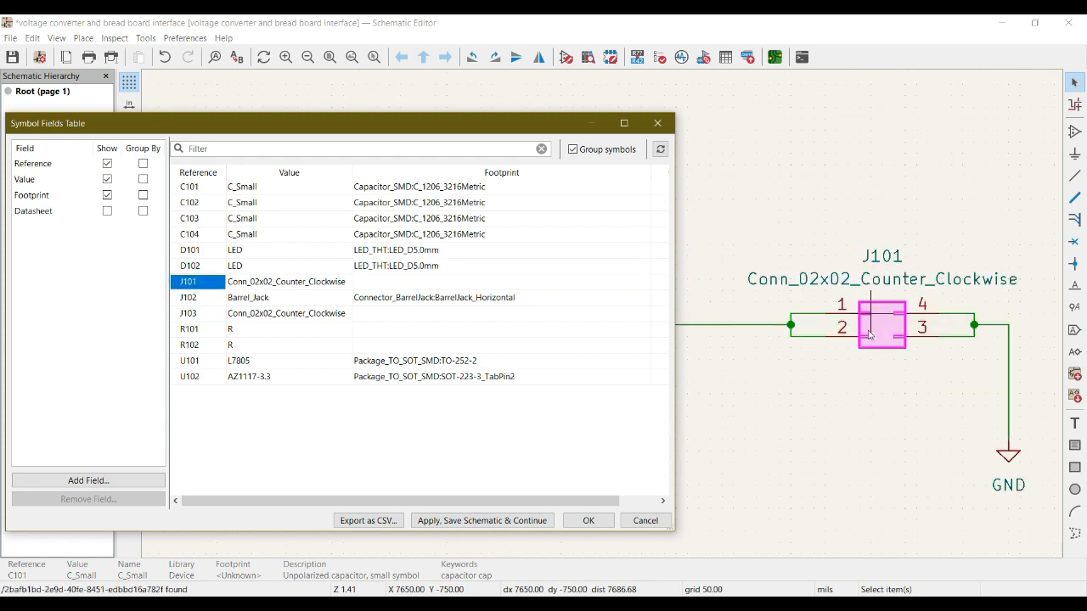
left_click(394, 283)
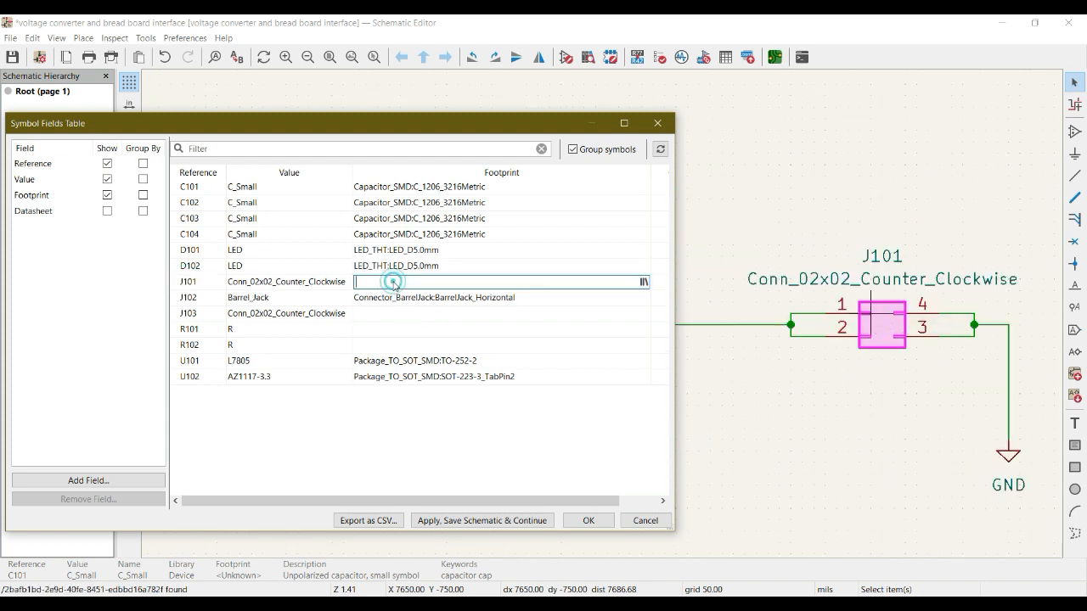
left_click(643, 282)
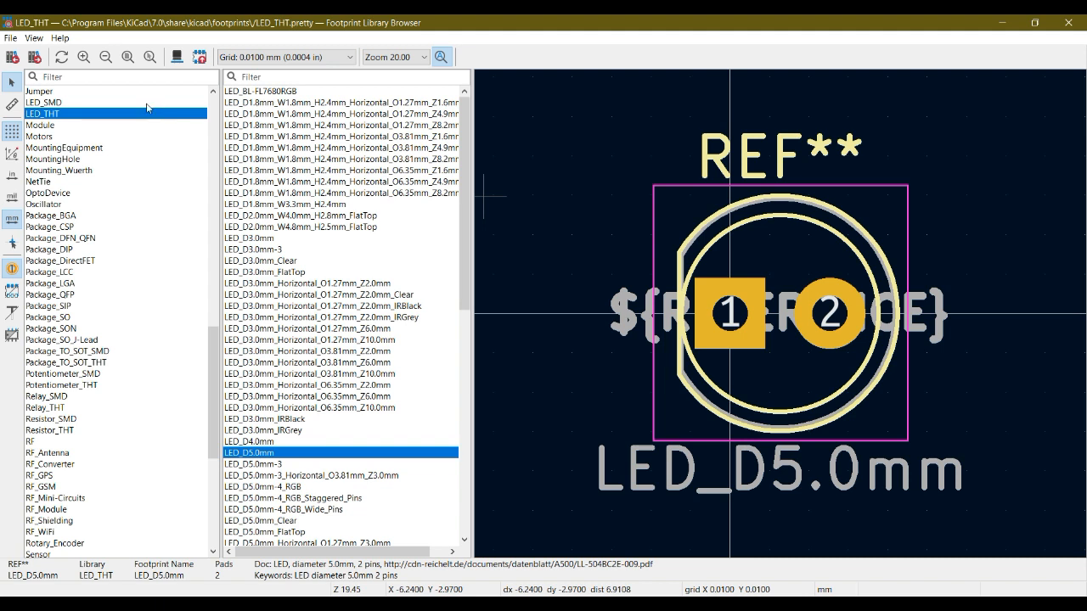
left_click(62, 77)
type("con")
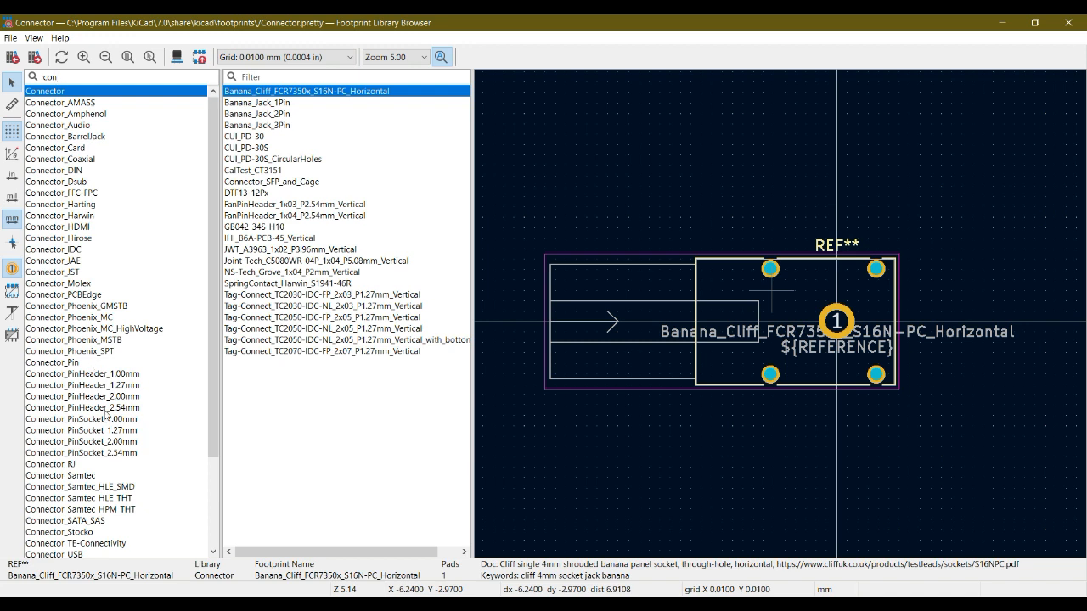
left_click(106, 411)
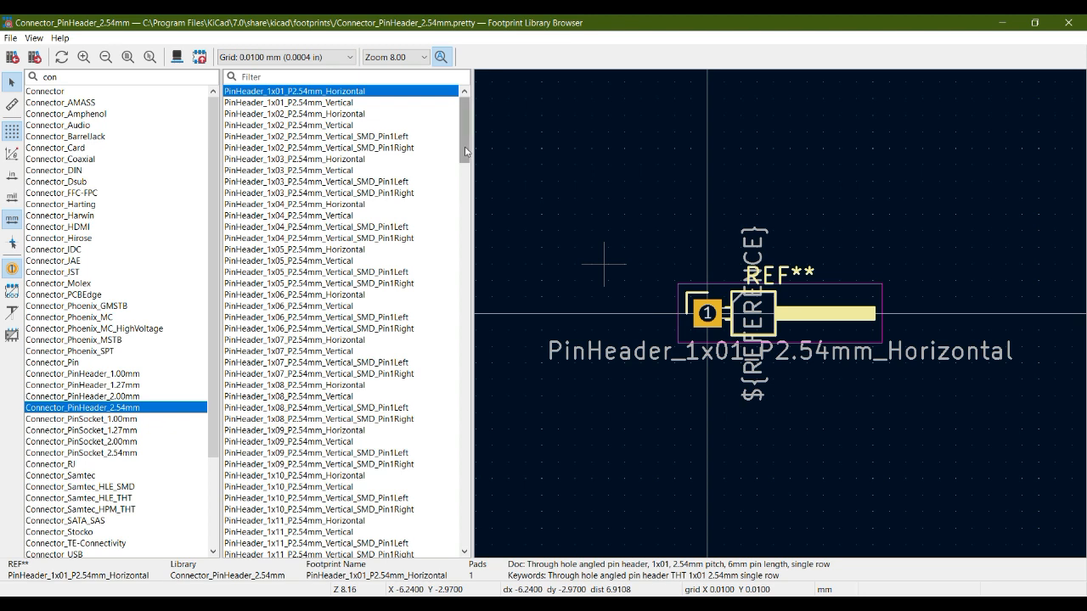
left_click_drag(465, 146, 469, 404)
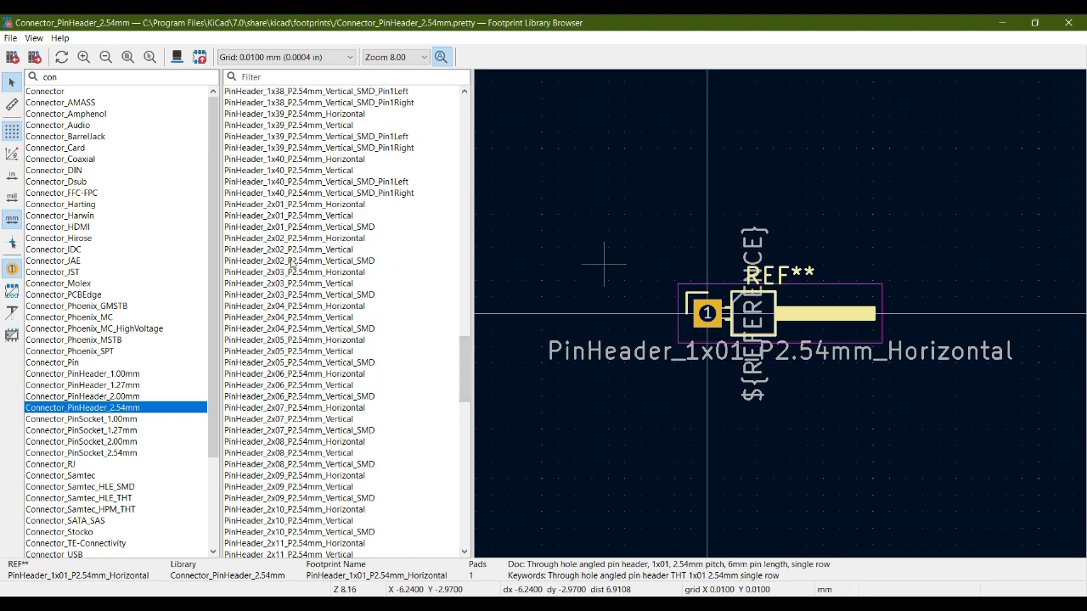
left_click(293, 250)
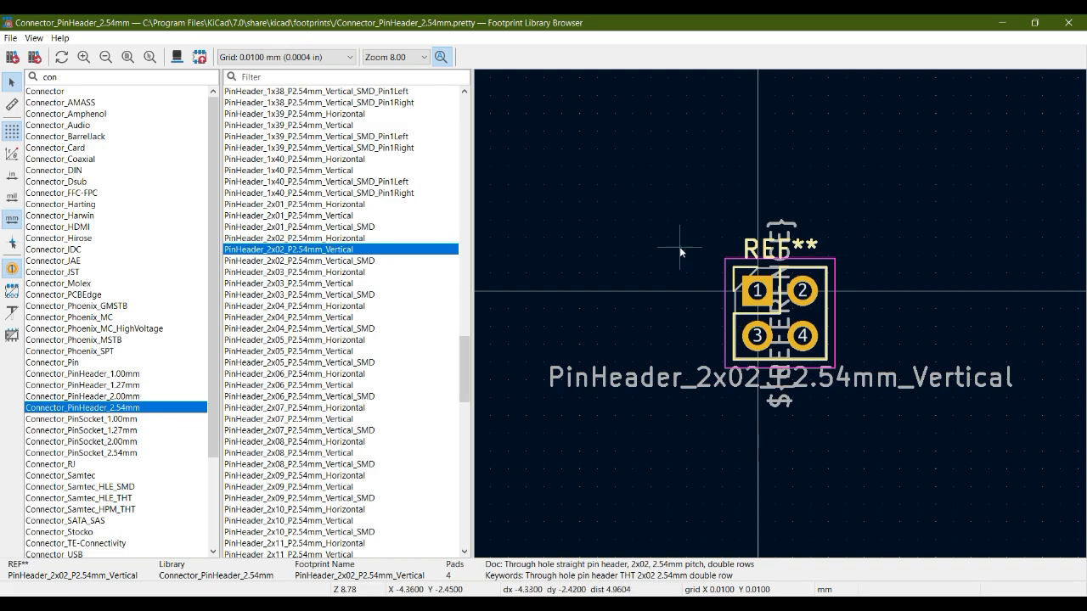
View the PinHeader_2x02_P2.54mm_Vertical footprint in 3D, examine the header from several angles, and close the 3D viewer
key("alt+3")
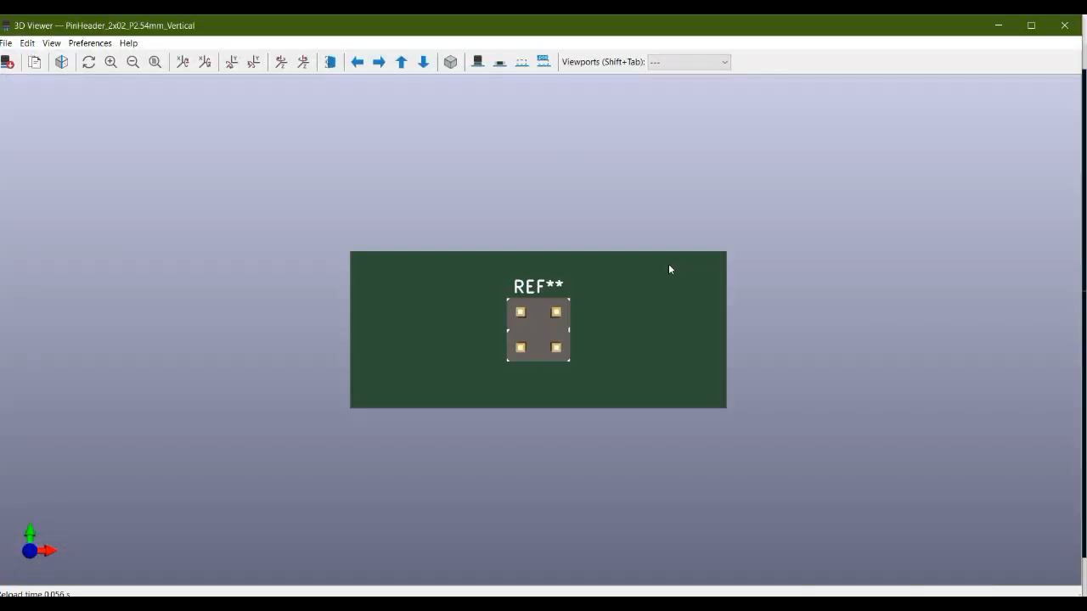
left_click_drag(480, 292, 480, 179)
left_click_drag(409, 224, 559, 119)
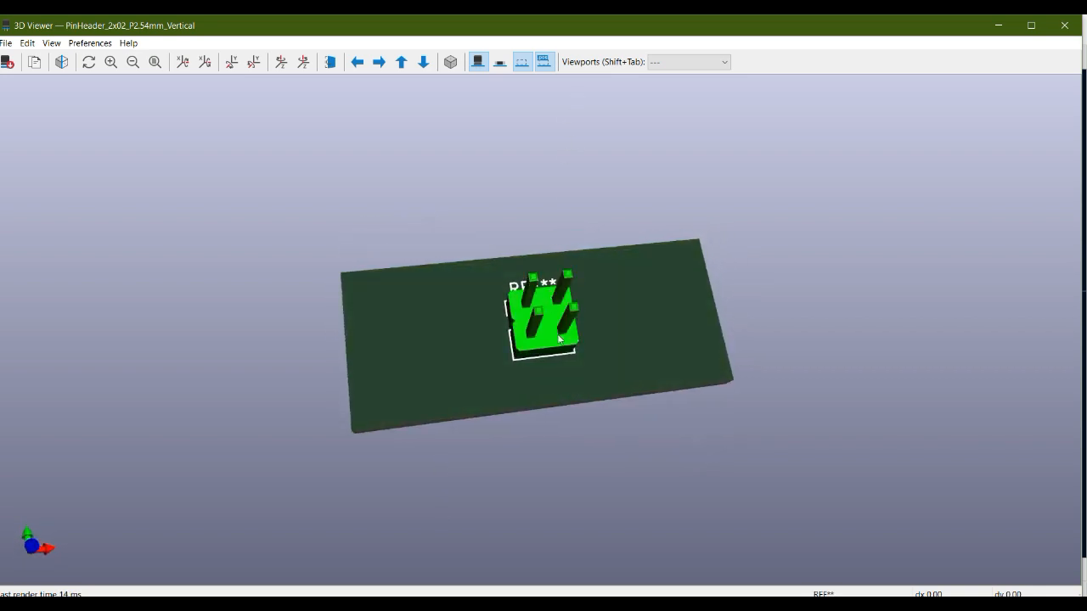
left_click_drag(559, 340, 536, 204)
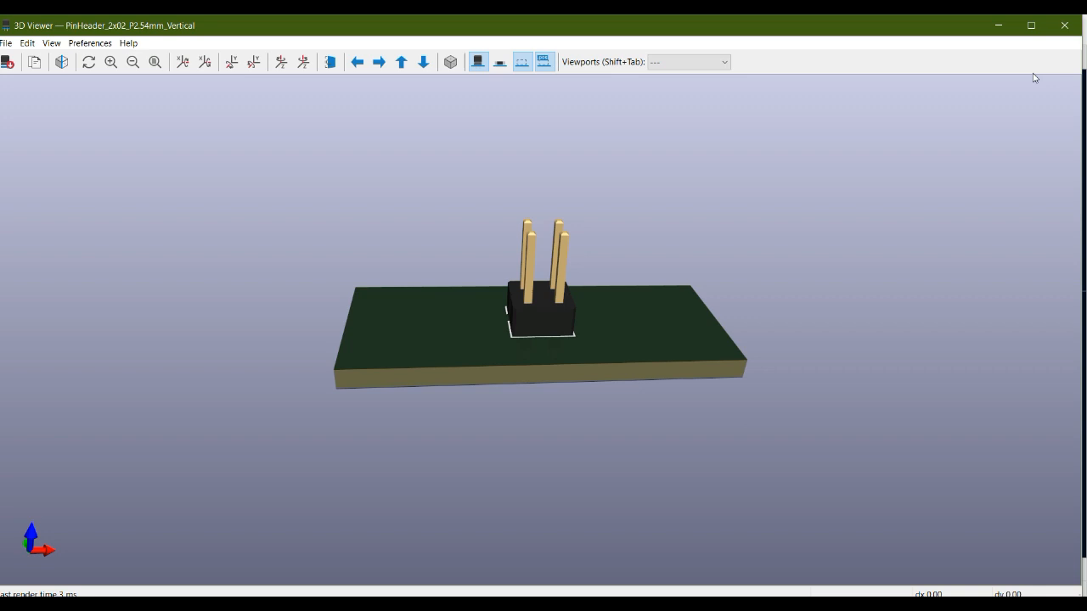
left_click(1063, 25)
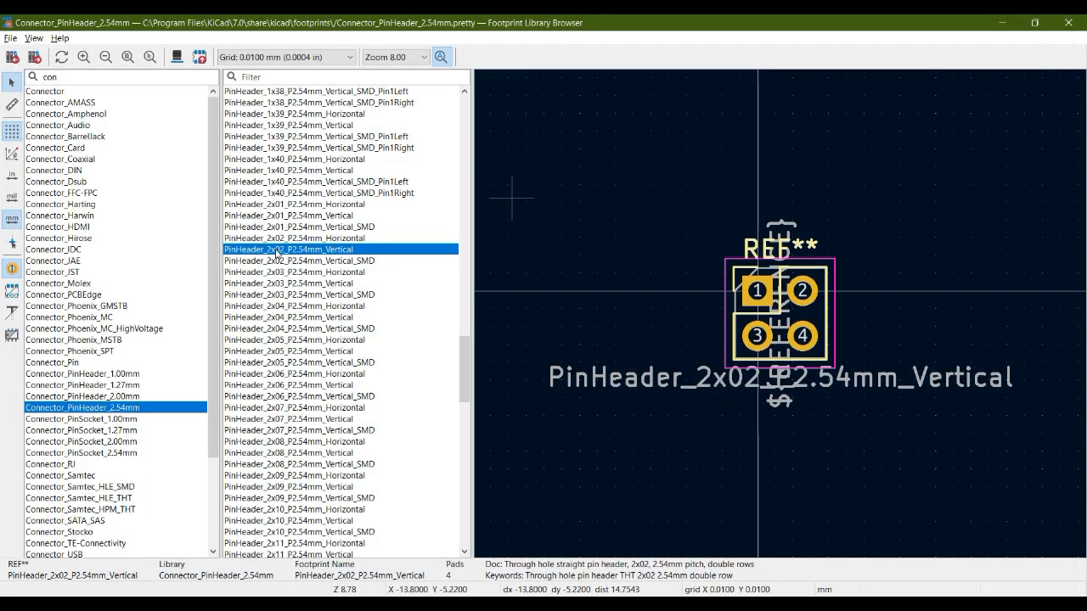
Assign PinHeader_2x02_P2.54mm_Vertical to J101 and copy the same footprint entry to J103 in the symbol fields table
double_click(285, 250)
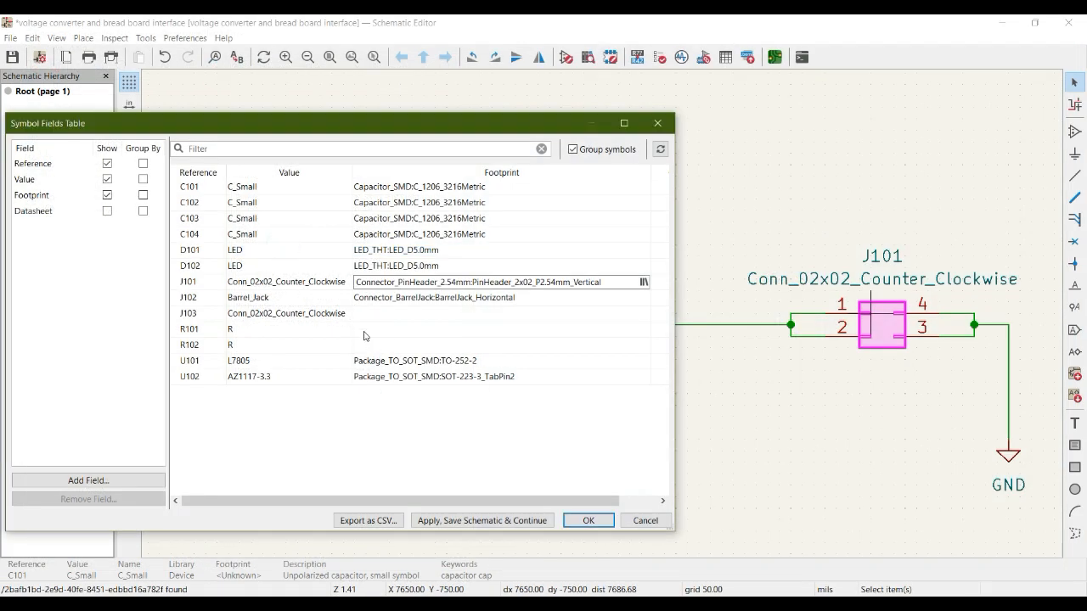
left_click(274, 314)
double_click(426, 283)
key("ctrl+c")
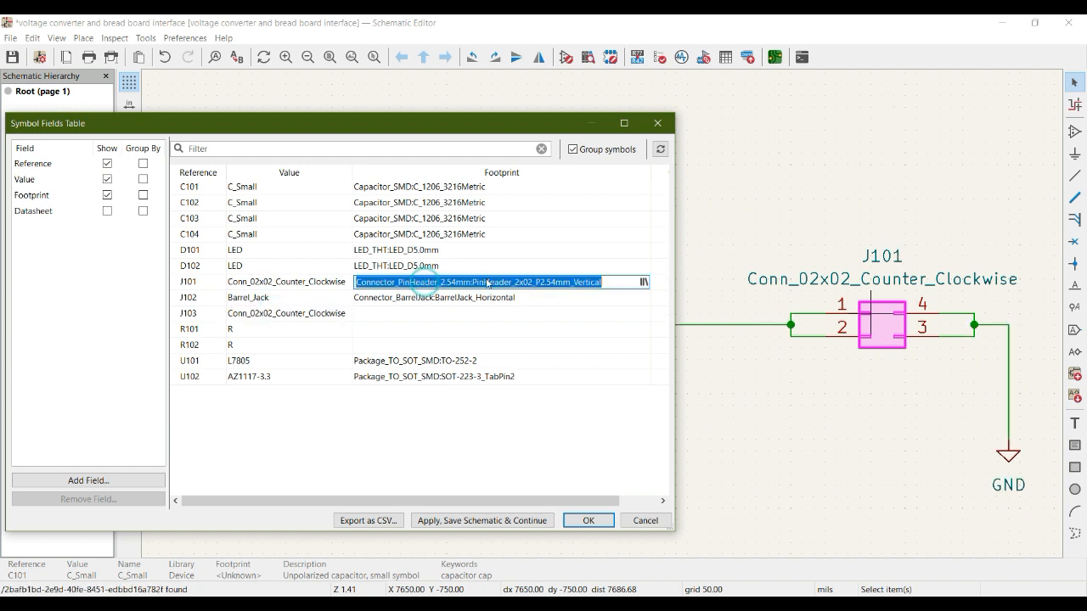
left_click(391, 318)
left_click(390, 318)
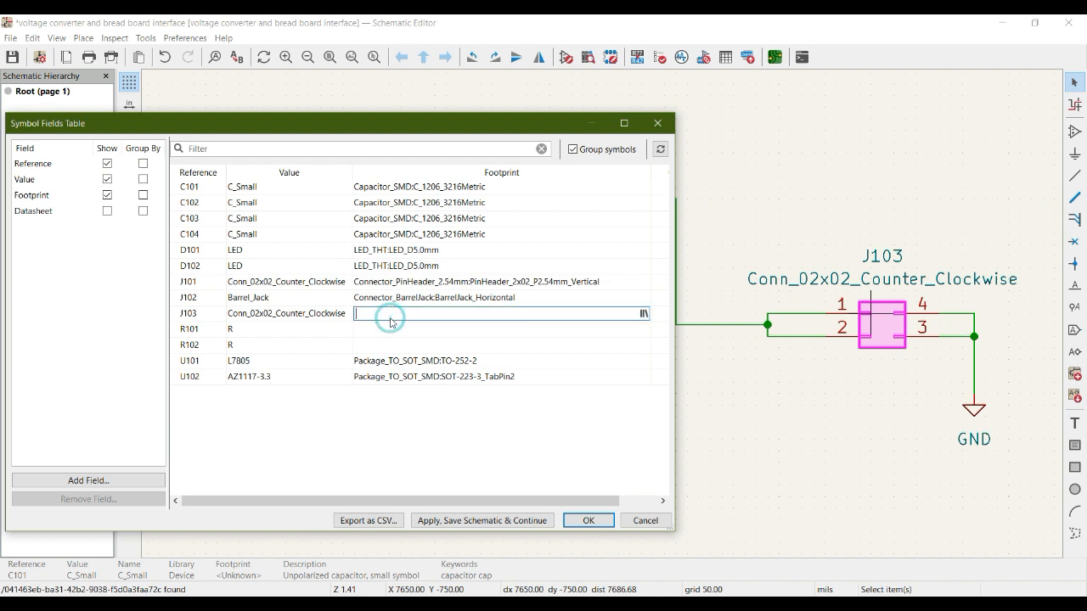
key("ctrl+v")
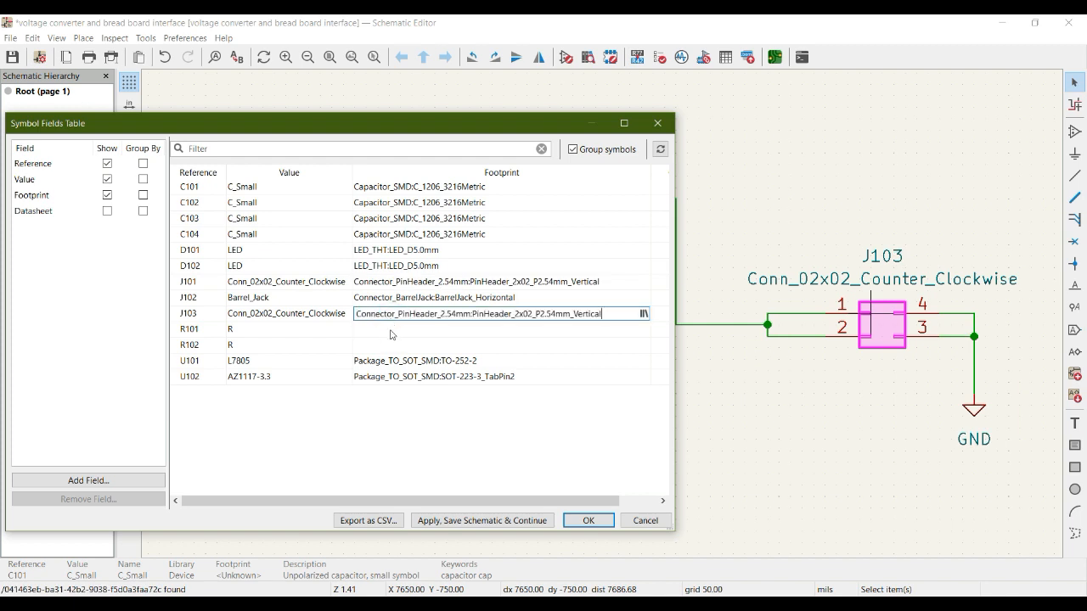
Filter the footprint libraries by "res" and assign R_1206_3216Metric from Resistor_SMD to R101
left_click(392, 331)
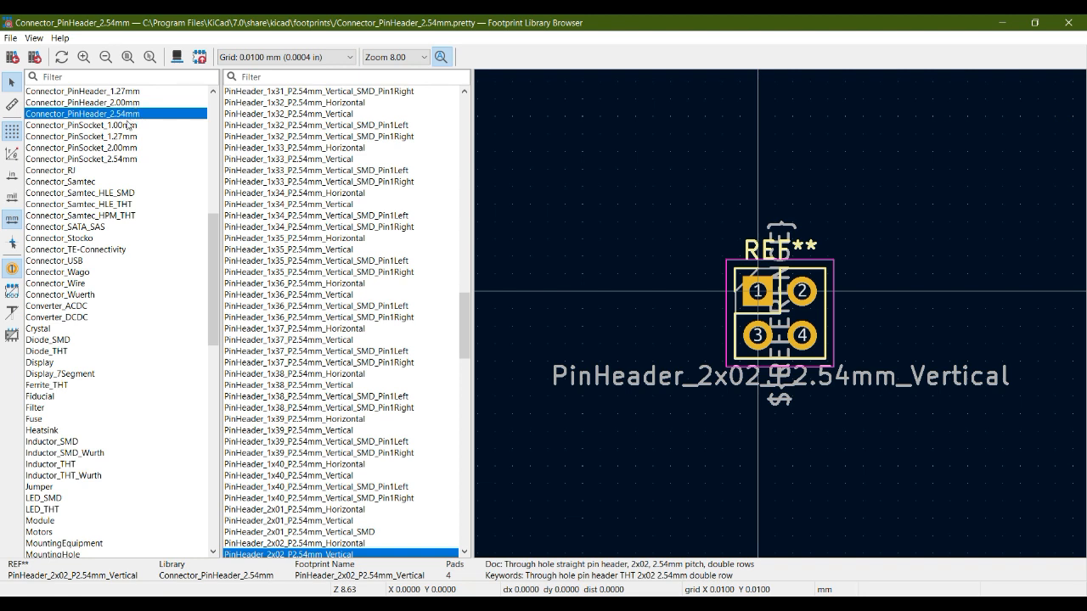
left_click(69, 76)
type("res")
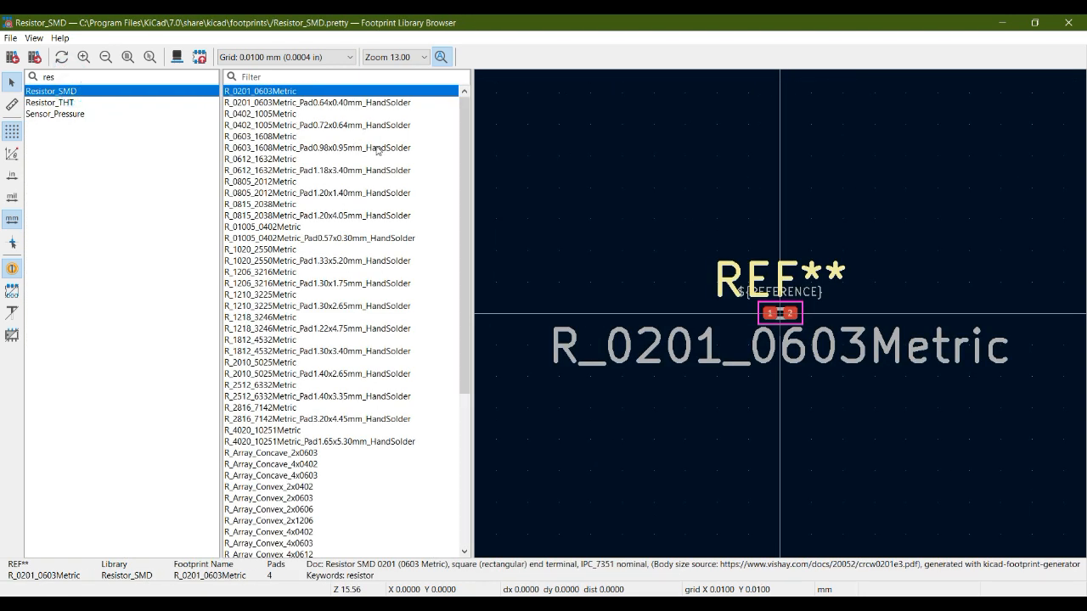
left_click_drag(468, 134, 466, 249)
scroll(466, 249, "up", 1)
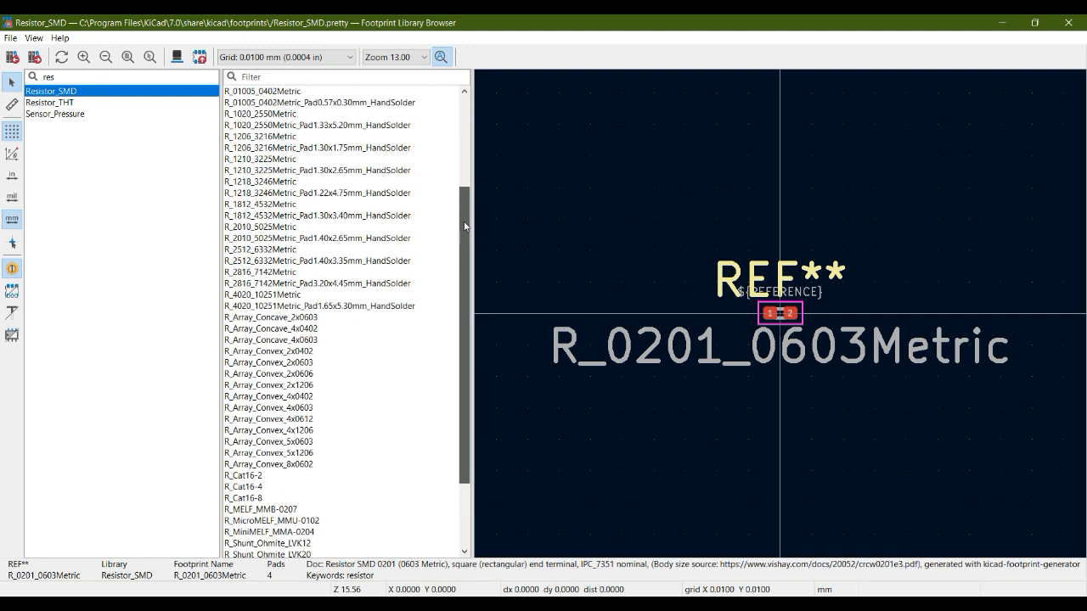
left_click(260, 137)
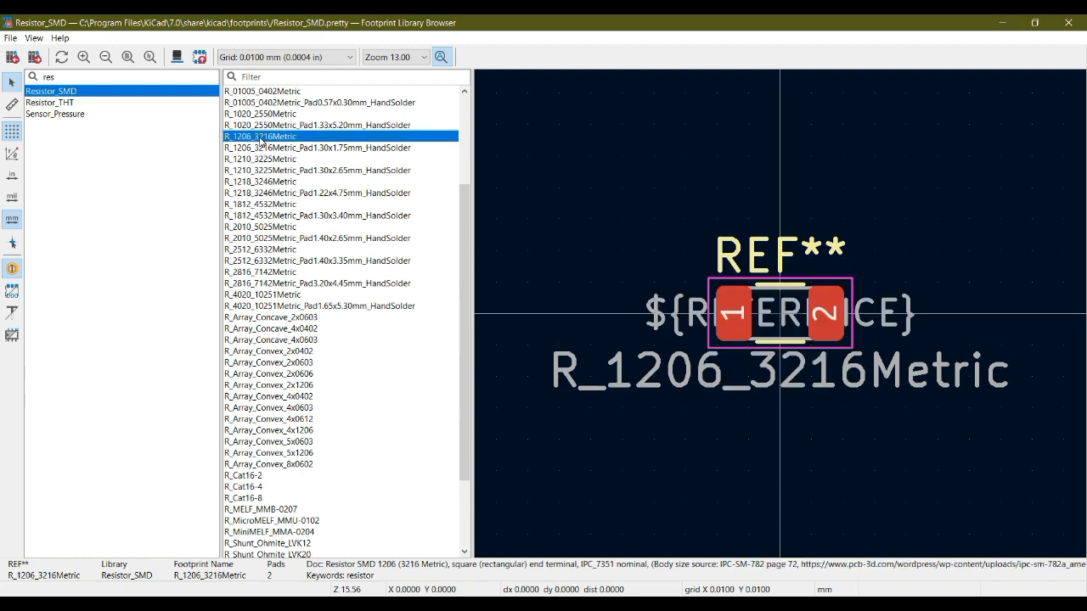
double_click(260, 138)
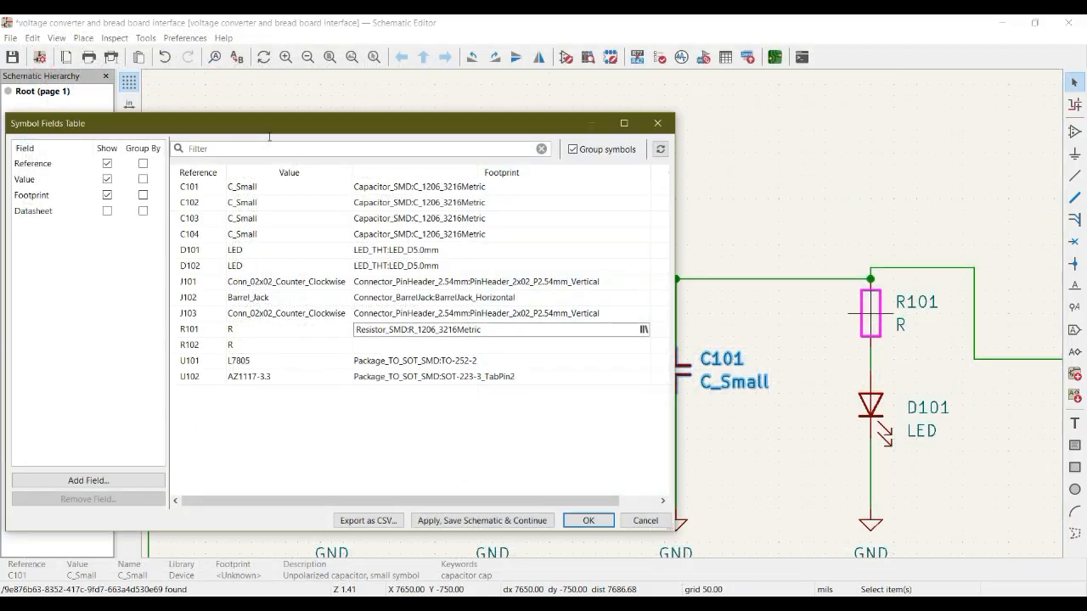
Assign the Resistor_SMD footprint R_1206_3216Metric to R102 from the footprint library
left_click(396, 352)
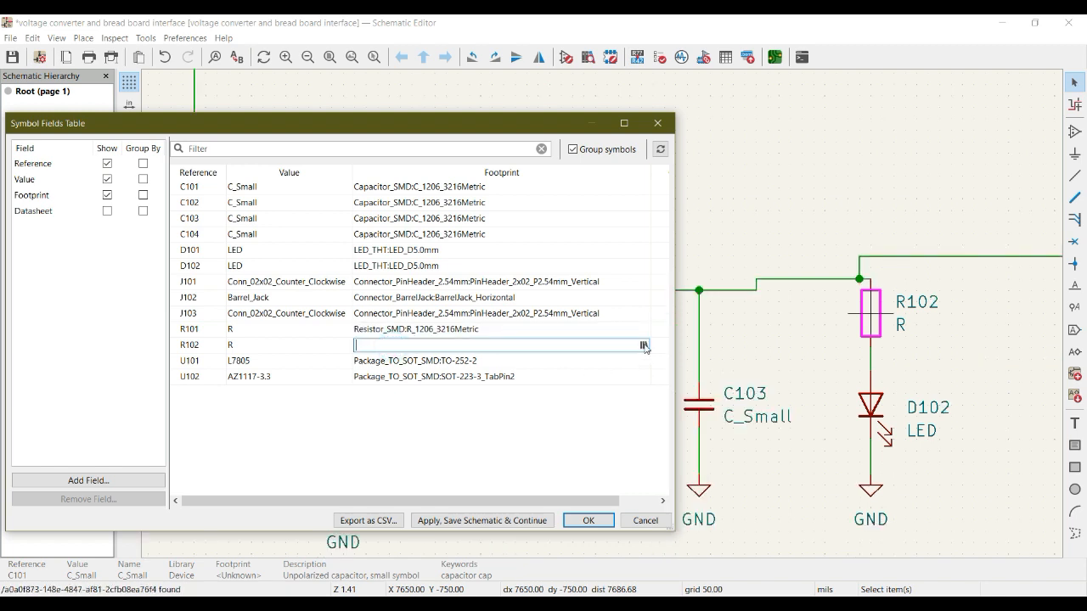
left_click(645, 346)
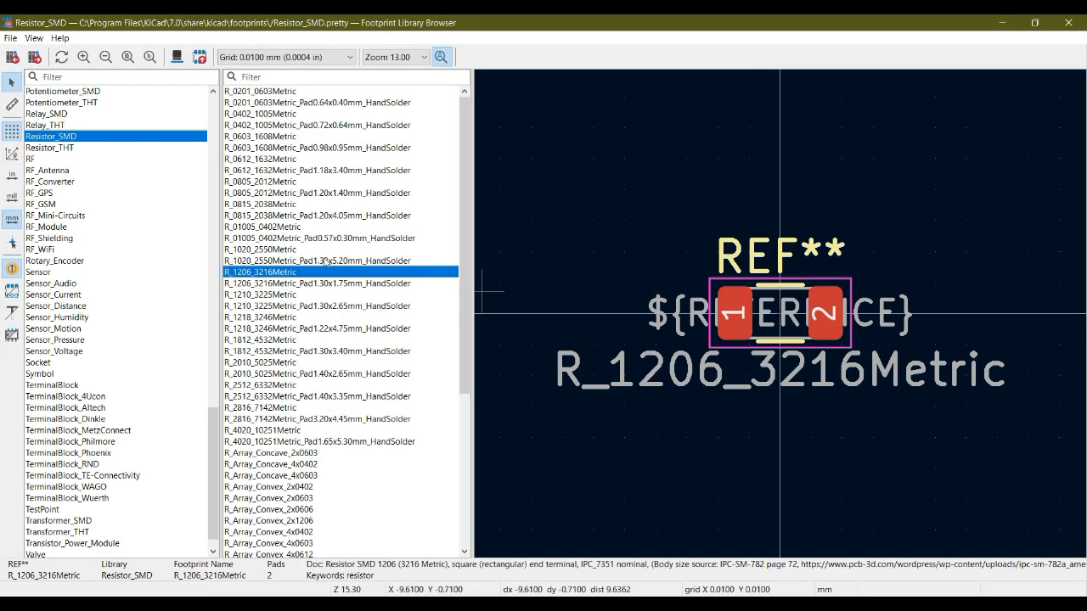
double_click(294, 273)
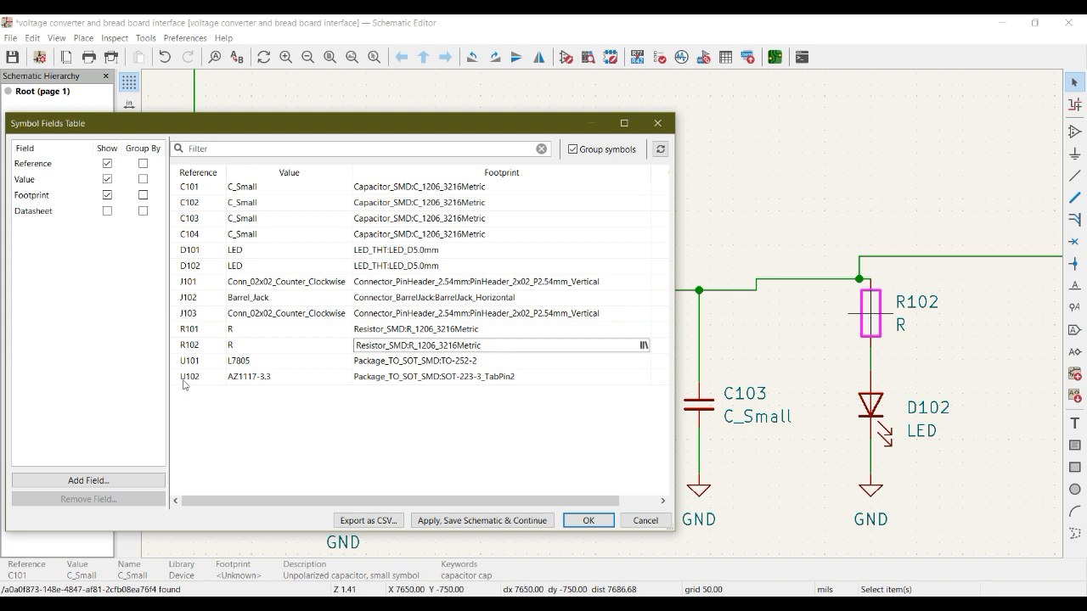
View U101's TO-252-2 footprint in 3D with SMD components shown, examine it from several angles, and return to the symbol fields table
left_click(500, 361)
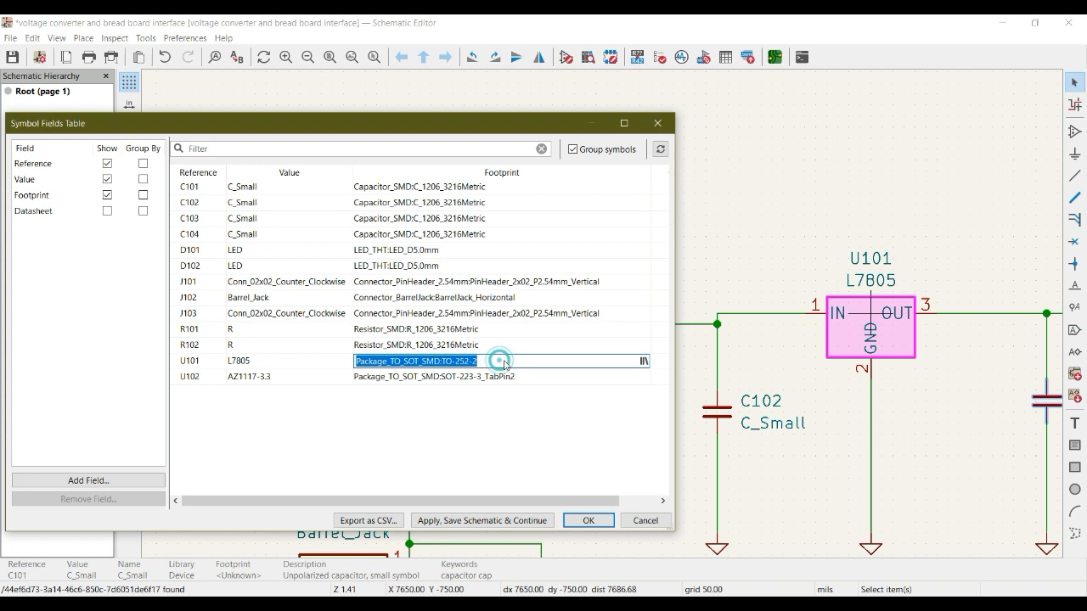
left_click(642, 361)
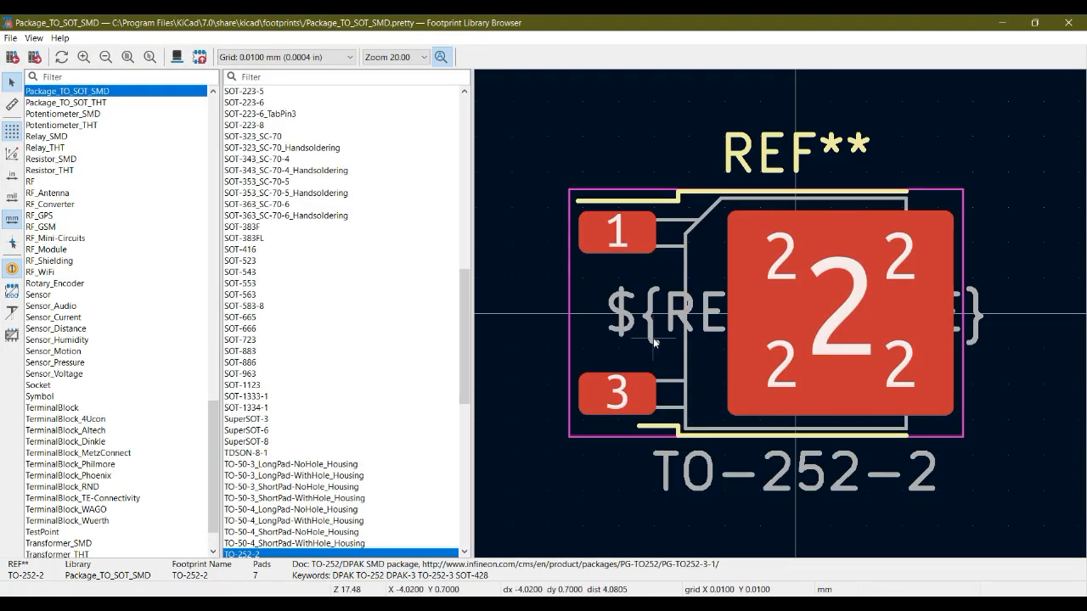
left_click(548, 283)
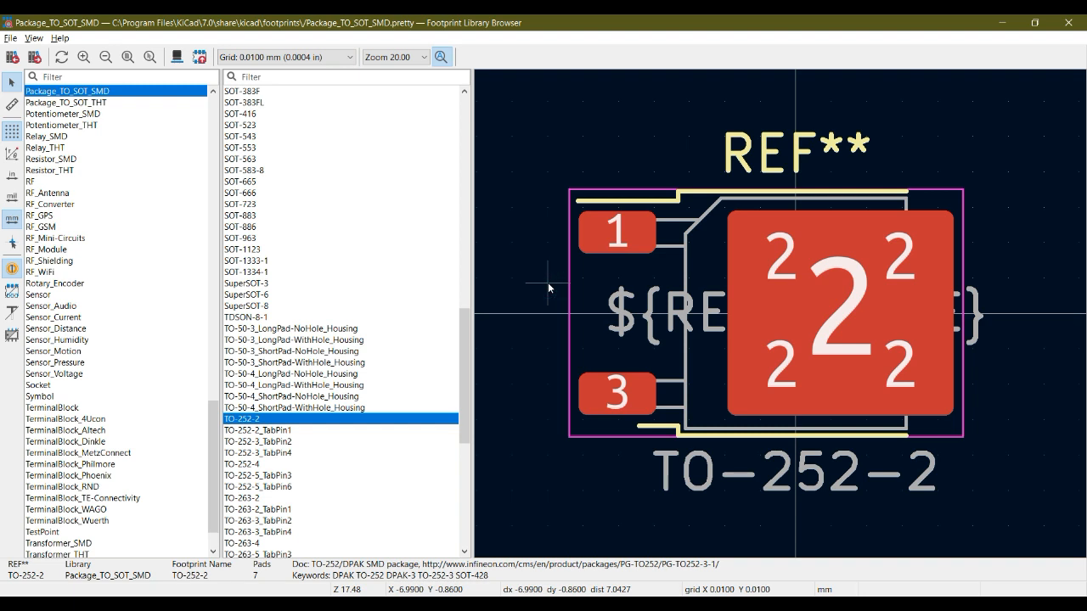
key("alt+3")
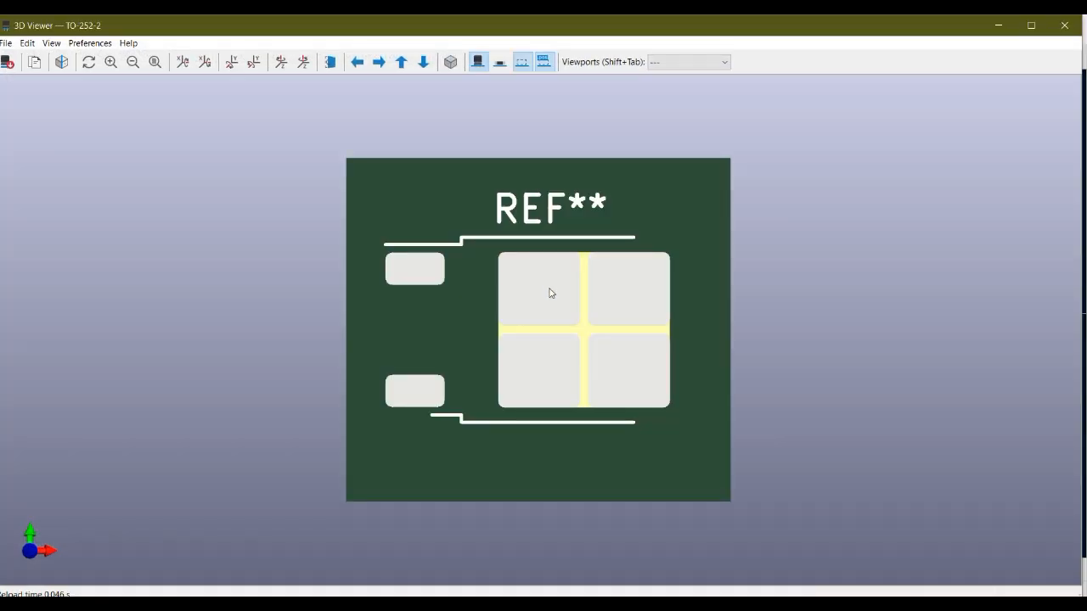
mouse_move(556, 349)
left_mouse_down()
mouse_move(602, 182)
mouse_move(573, 352)
left_mouse_up()
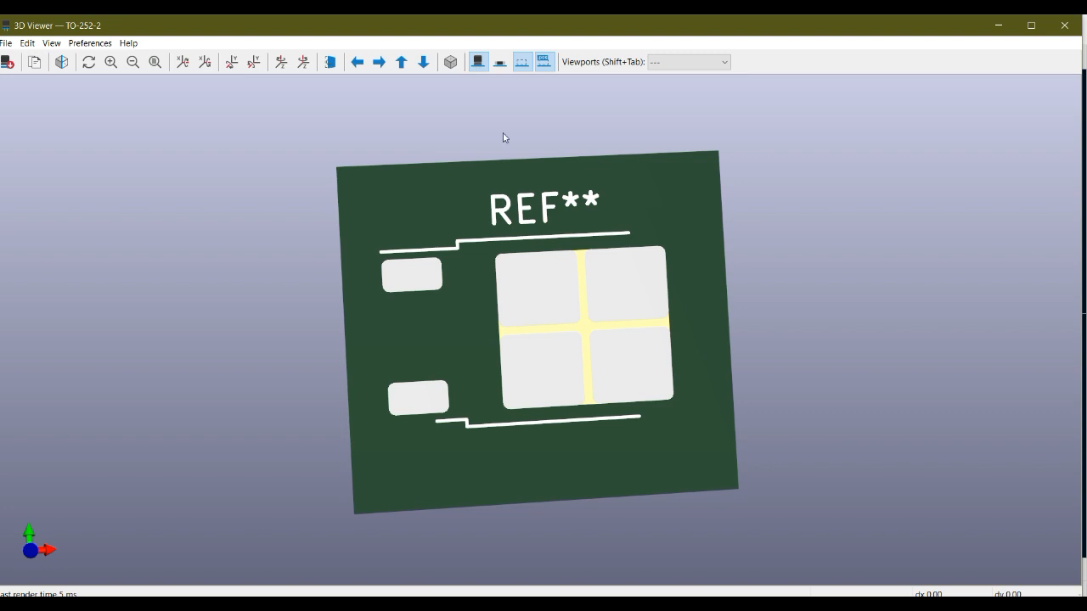
left_click(500, 62)
left_click_drag(544, 286, 391, 259)
left_click_drag(637, 203, 713, 114)
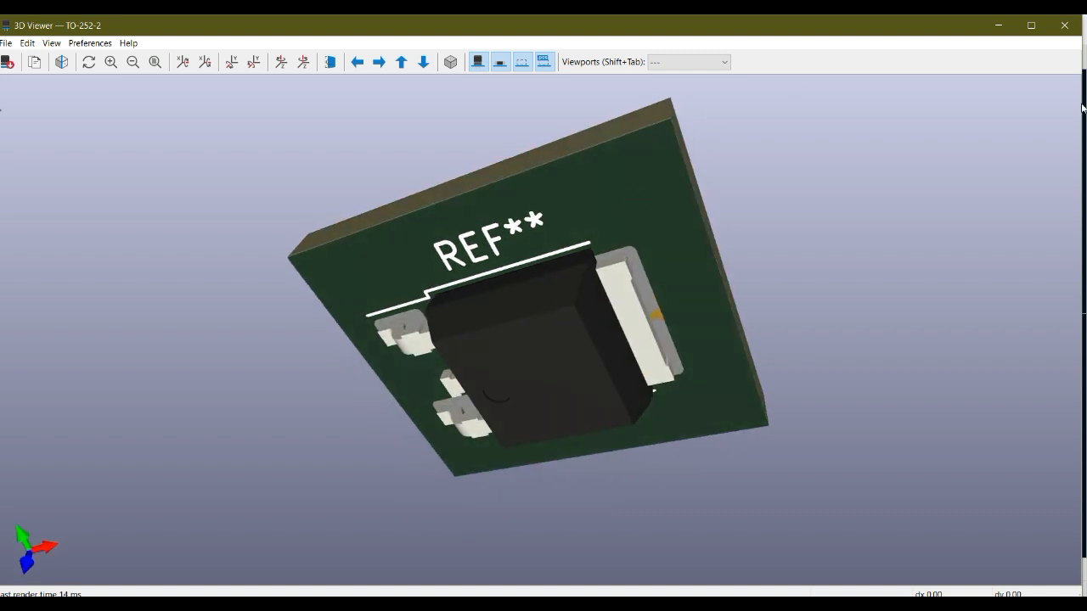
left_click(1065, 25)
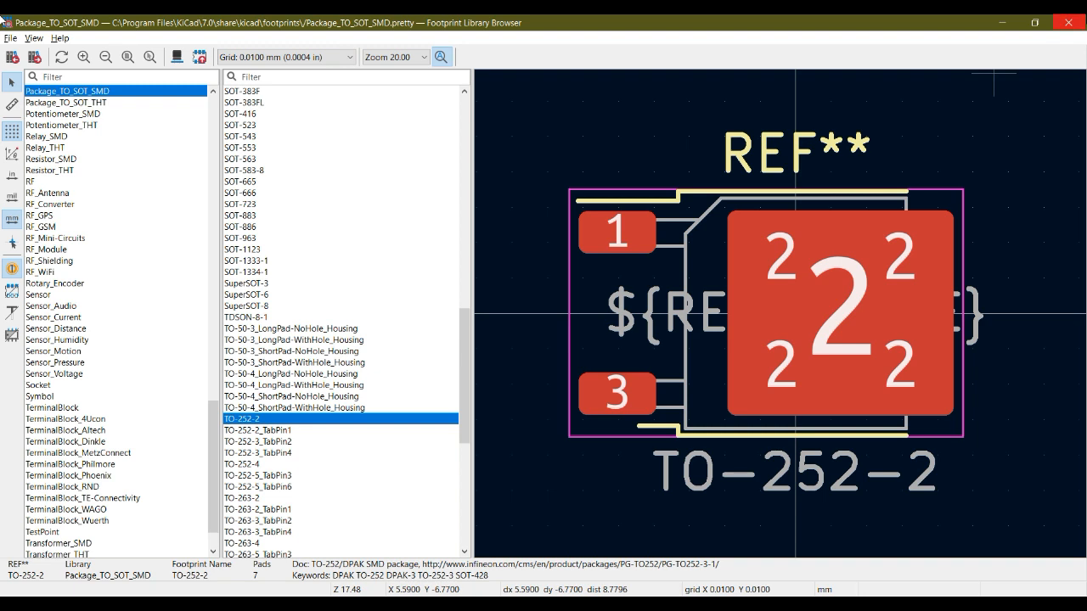
left_click(1068, 24)
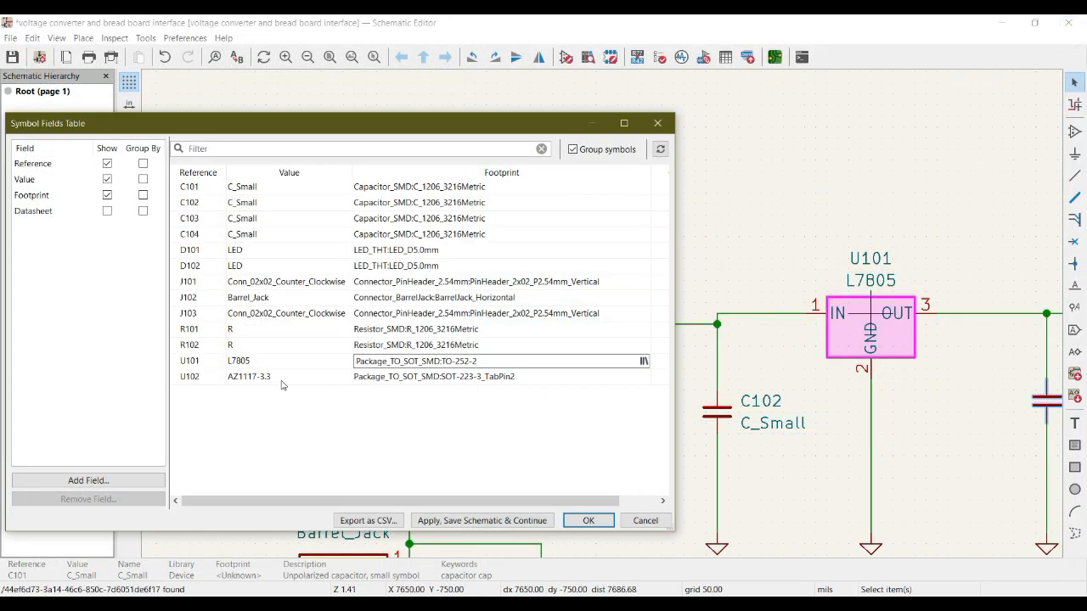
Open U102's SOT-223-3_TabPin2 footprint in the library browser and display it in 3D
left_click(591, 375)
left_click(591, 375)
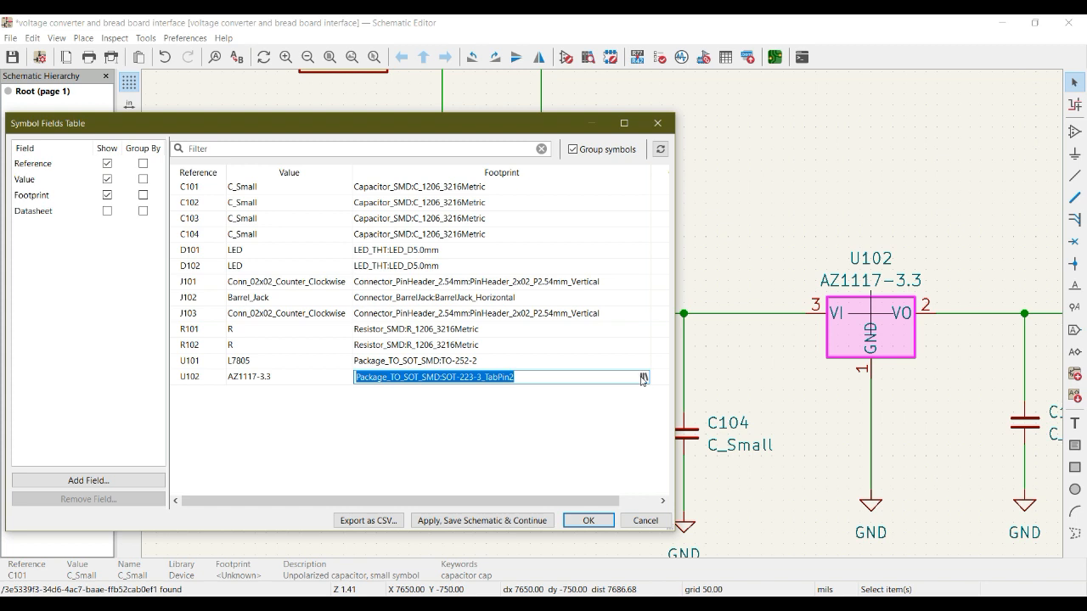
left_click(643, 378)
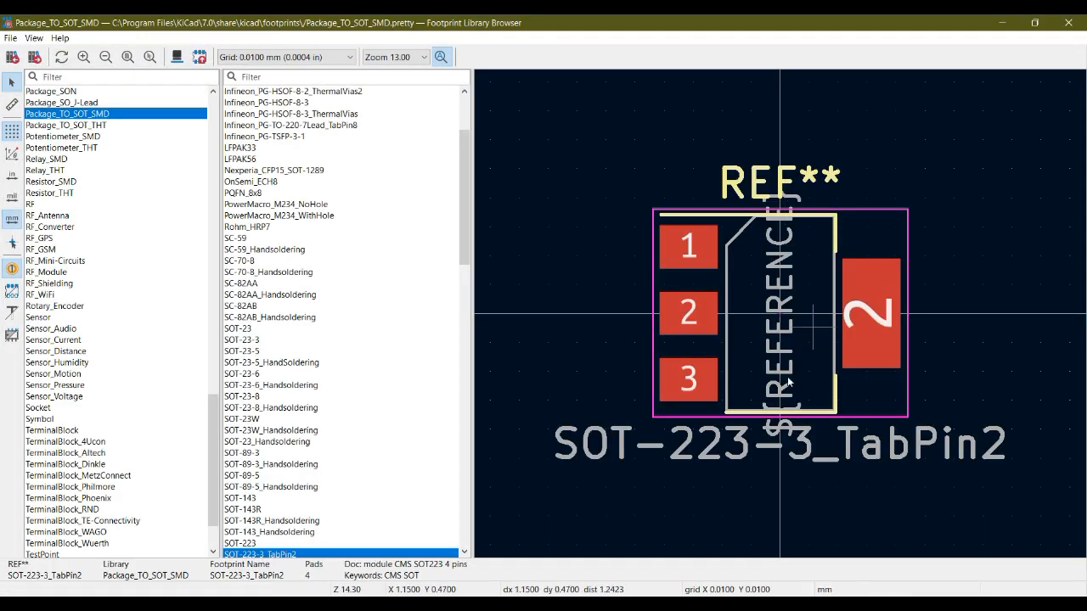
scroll(416, 380, "down", 1)
scroll(415, 380, "down", 9)
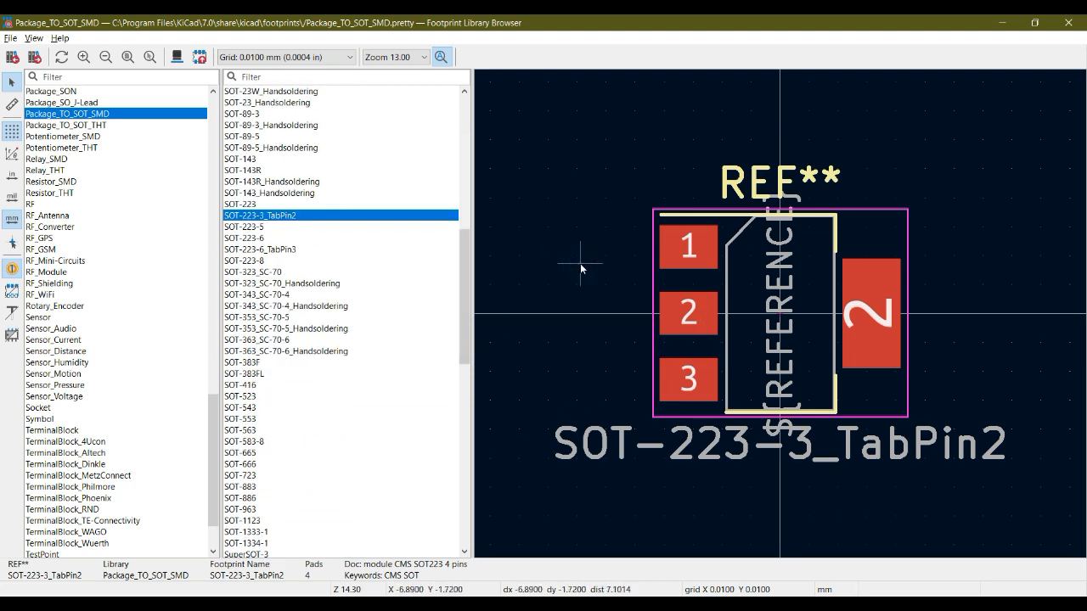
key("alt+3")
left_click(547, 379)
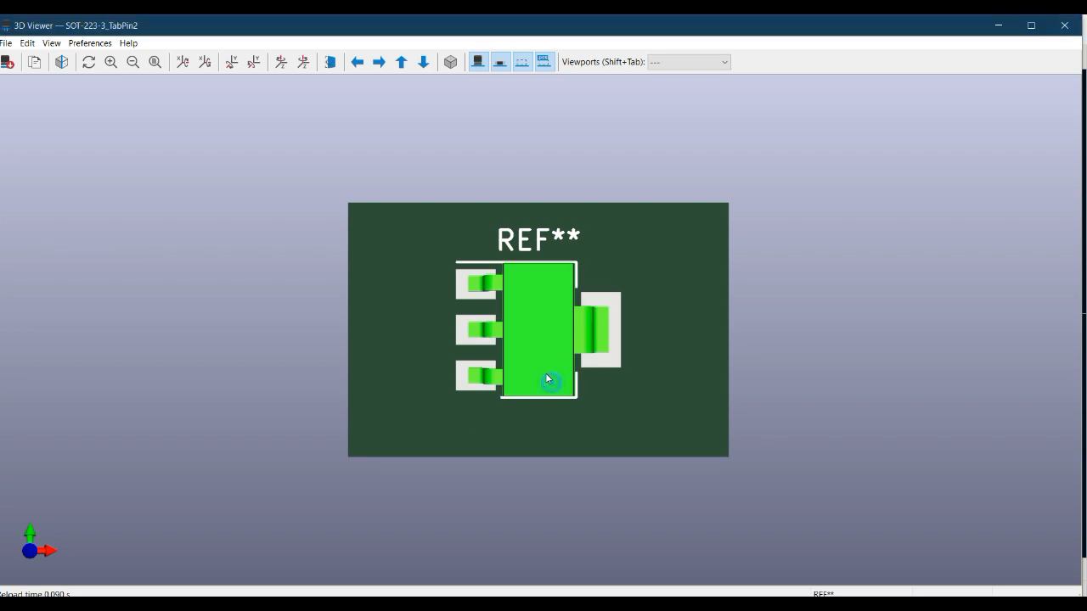
Examine the SOT-223-3_TabPin2 model from several angles with SMD components hidden and shown, and confirm it as U102's footprint
mouse_move(420, 327)
left_mouse_down()
mouse_move(483, 223)
mouse_move(479, 381)
mouse_move(453, 439)
mouse_move(412, 317)
left_mouse_up()
left_click_drag(529, 378, 585, 377)
left_click_drag(678, 202, 636, 245)
left_click(500, 62)
left_click_drag(557, 313, 527, 309)
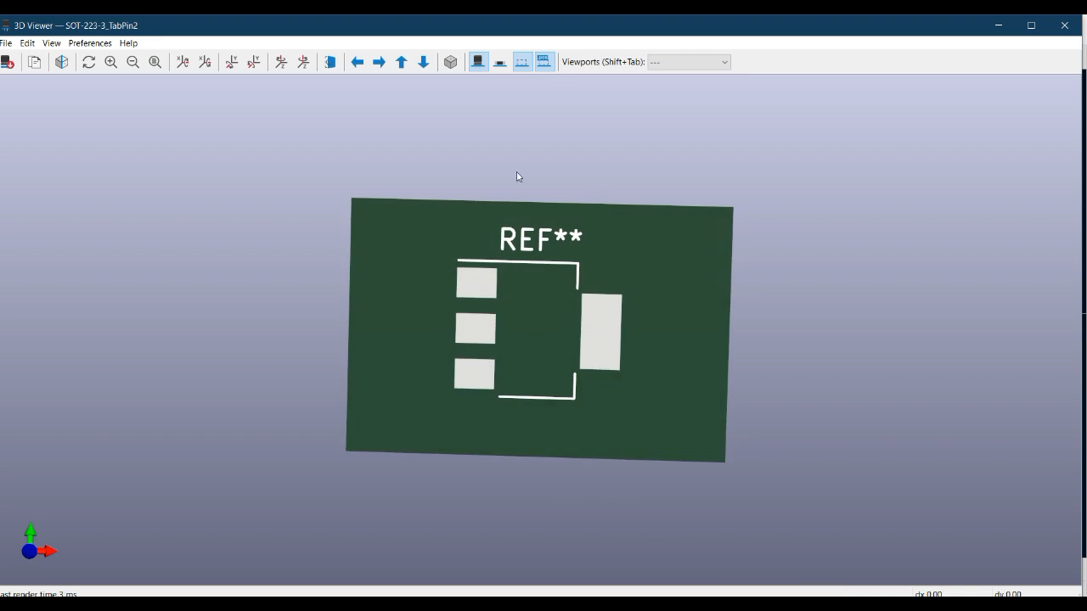
left_click(505, 61)
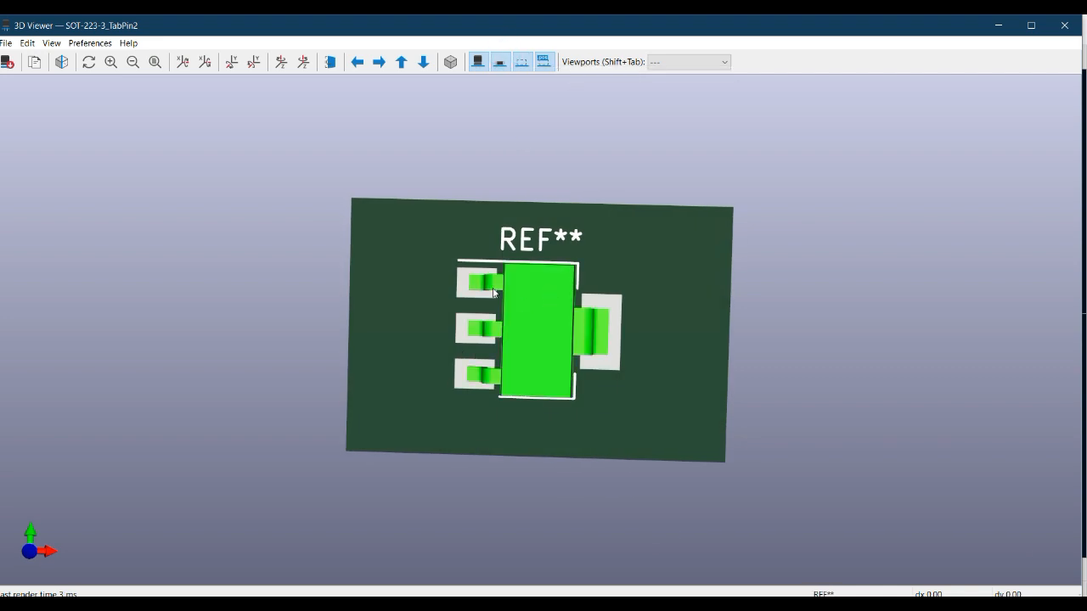
left_click_drag(582, 266, 693, 277)
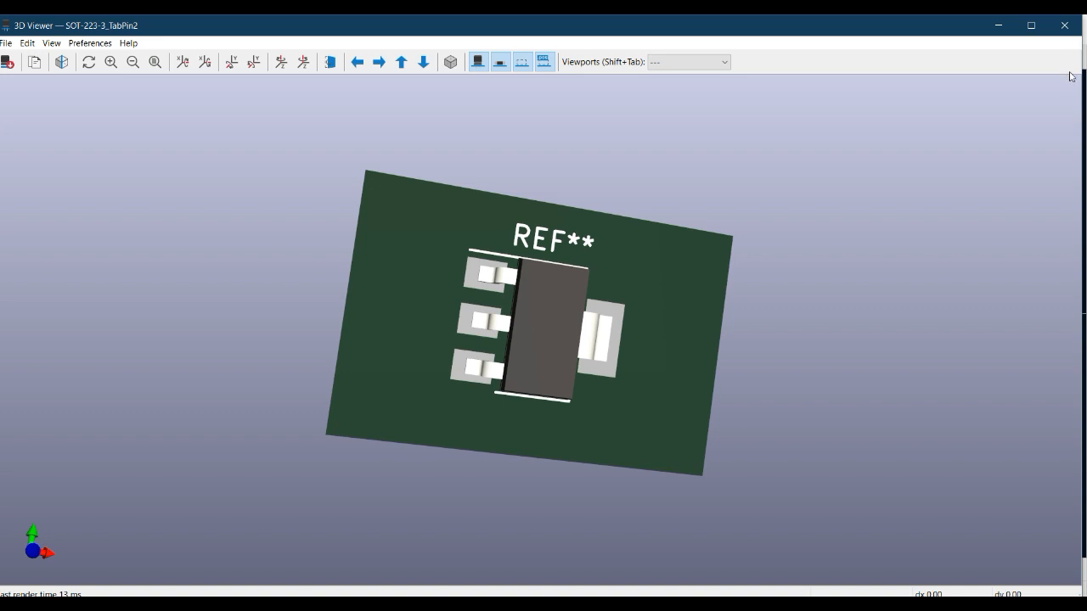
left_click(1066, 26)
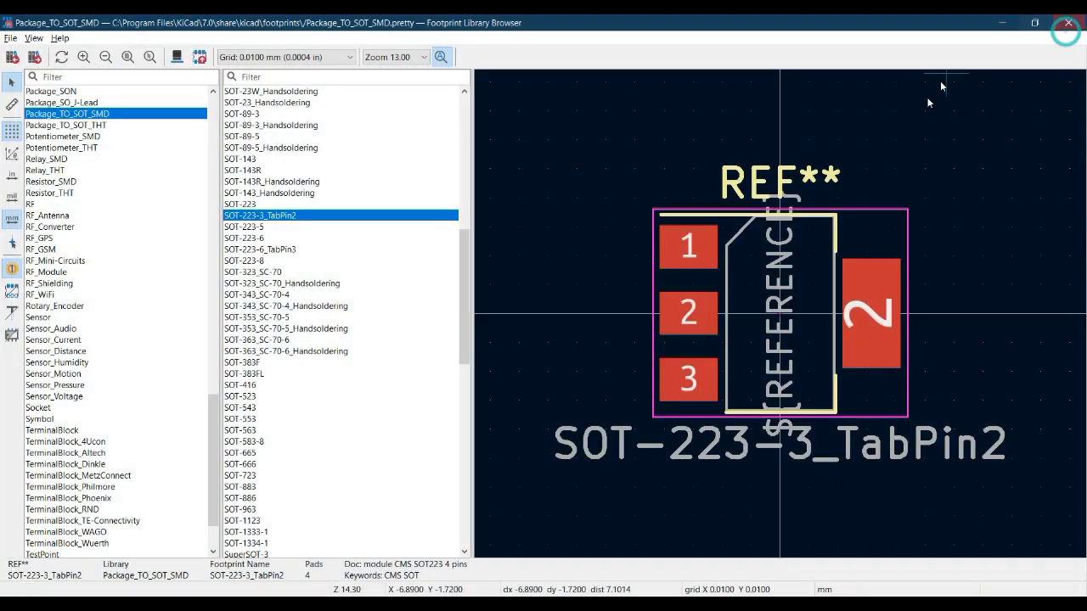
double_click(275, 218)
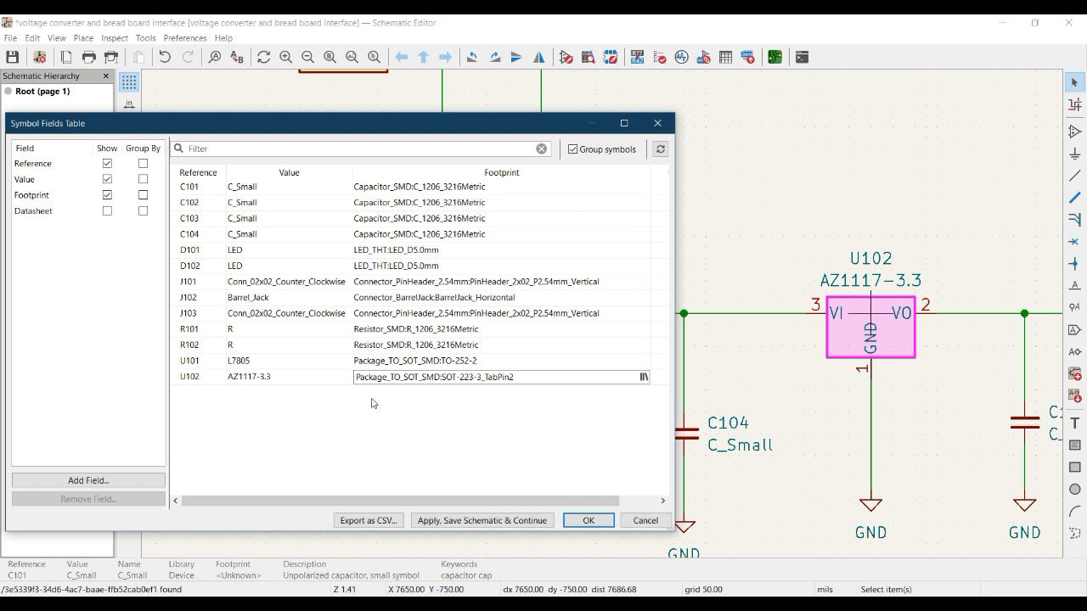
Review the footprint entries in the symbol fields table, including those of J102, R101, R102, U101 and U102
left_click(199, 189)
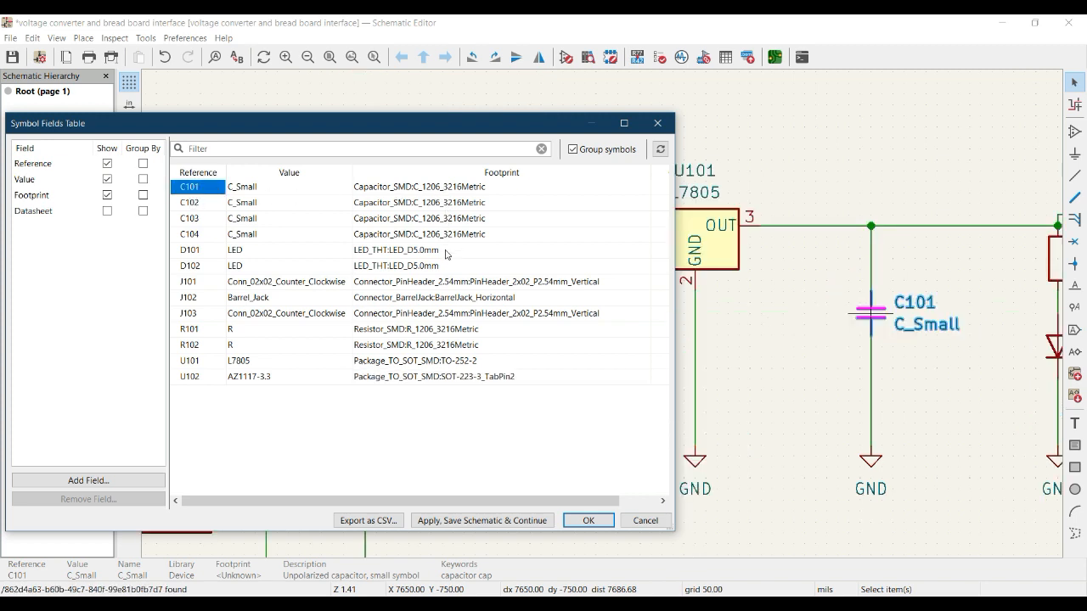
left_click(442, 298)
left_click(438, 330)
left_click(437, 346)
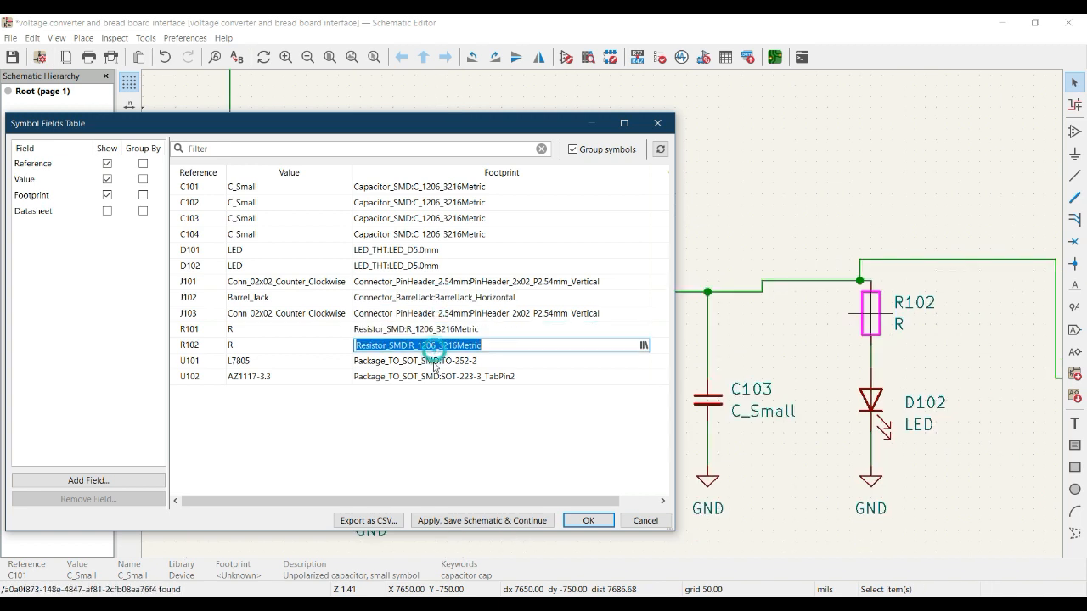
left_click(434, 361)
left_click(435, 376)
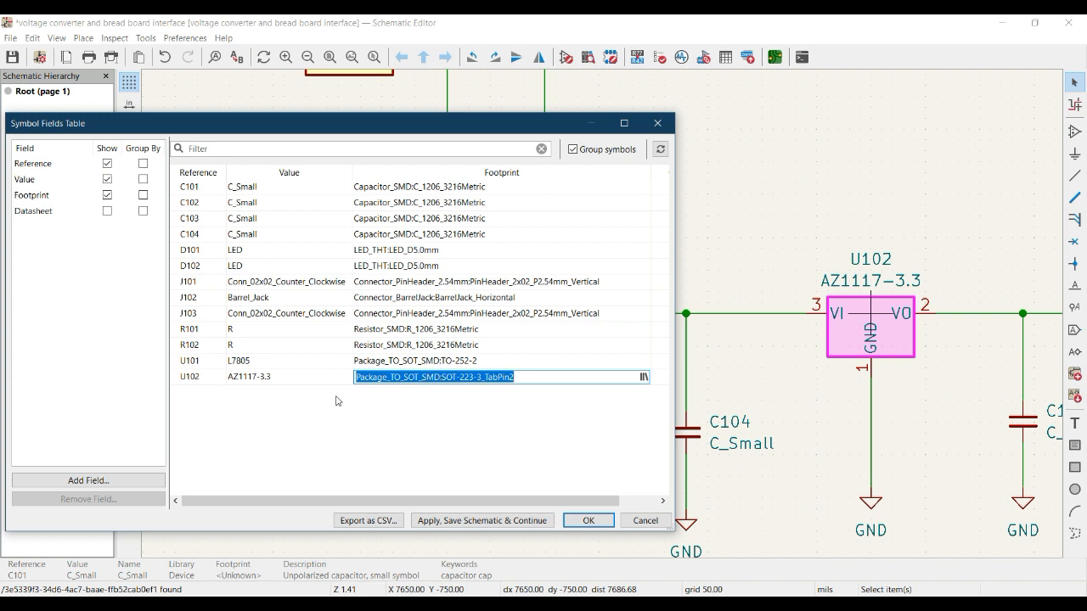
left_click(256, 420)
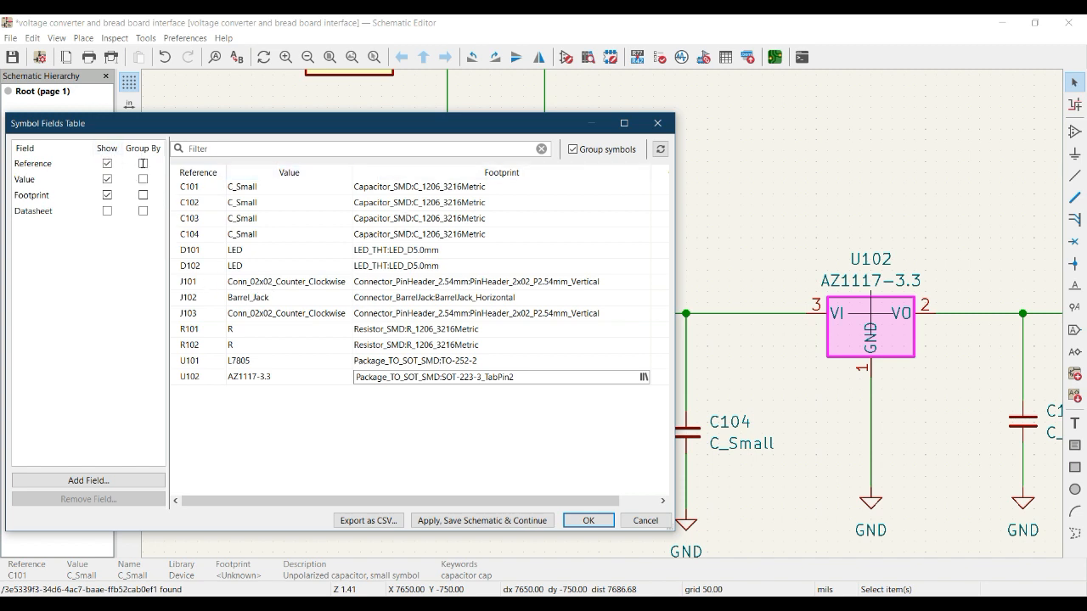
Try grouping the symbols by Reference, Value, Footprint and Datasheet, and clear all the groupings
left_click(143, 163)
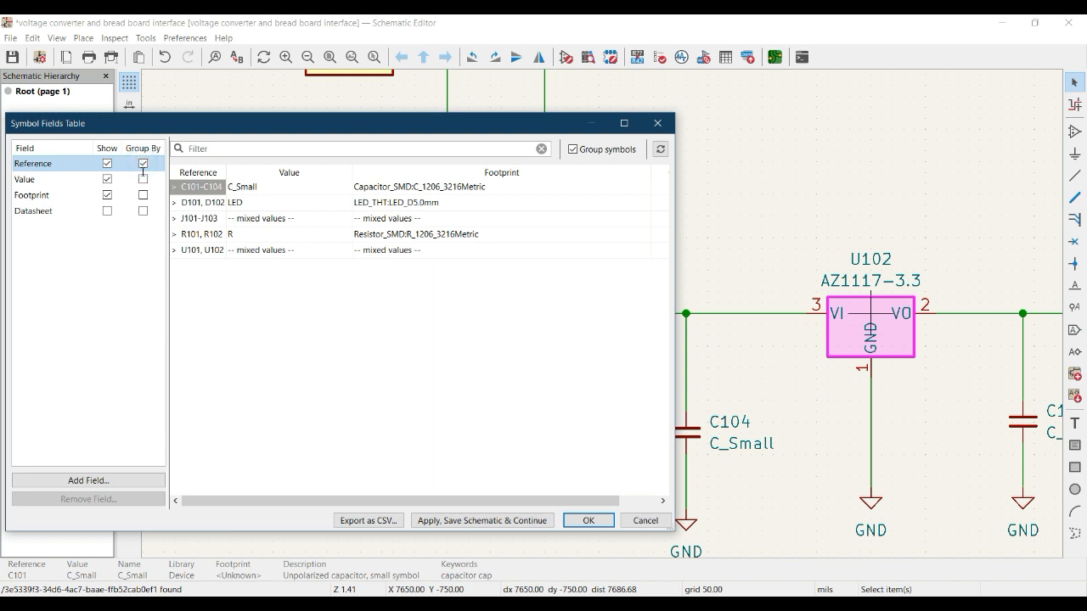
left_click(143, 179)
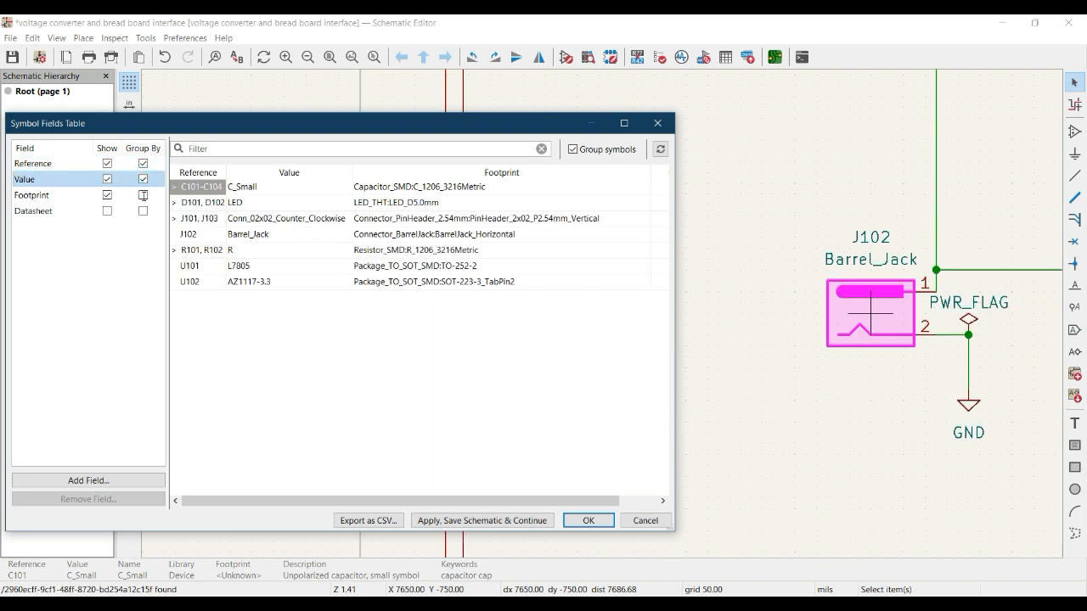
left_click(142, 195)
left_click(144, 210)
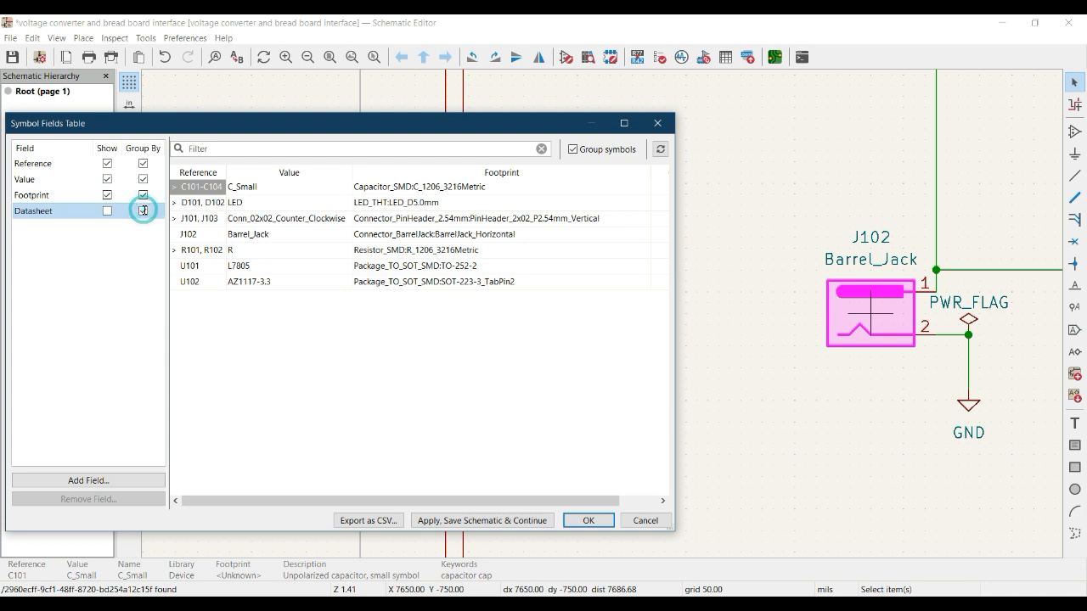
left_click(142, 196)
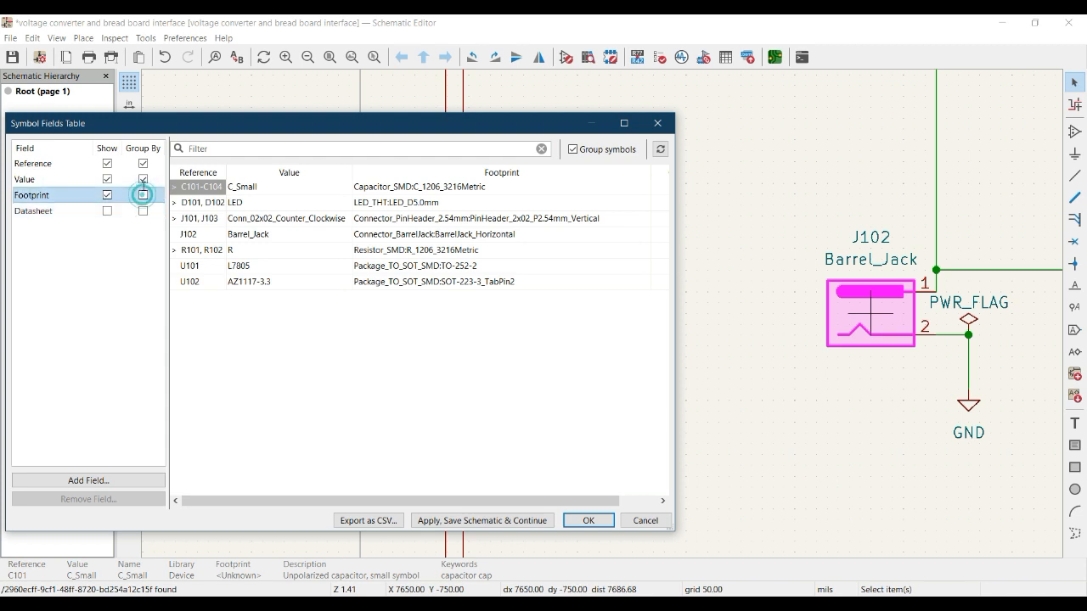
left_click(143, 179)
left_click(142, 163)
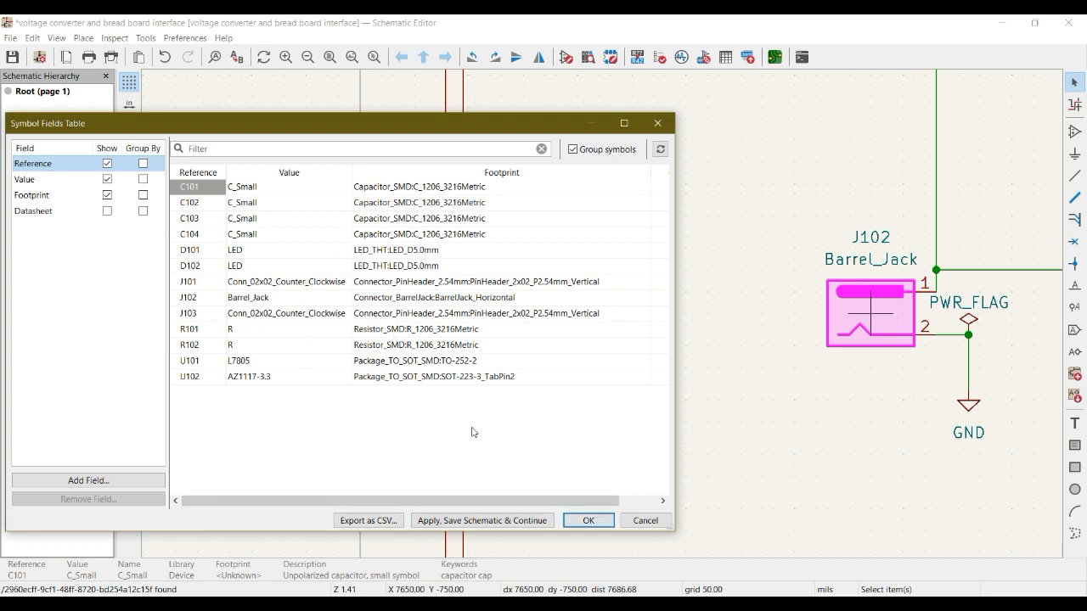
Accept the footprint assignments in the symbol fields table and bring the whole schematic into view
left_click(587, 520)
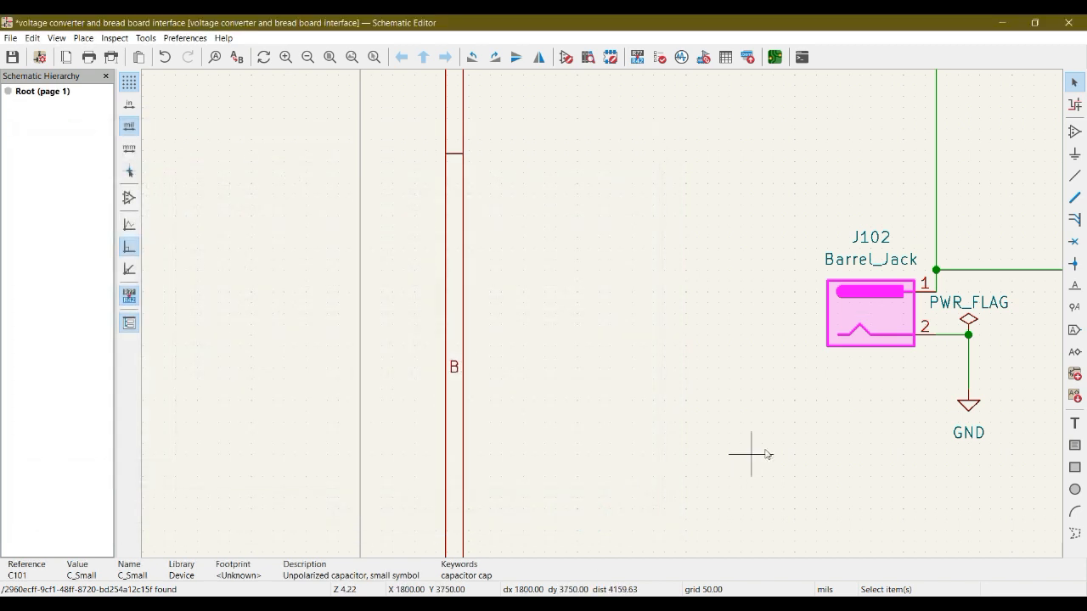
middle_click_drag(764, 448, 355, 478)
scroll(355, 478, "down", 3)
middle_click_drag(982, 298, 636, 355)
left_click(693, 339)
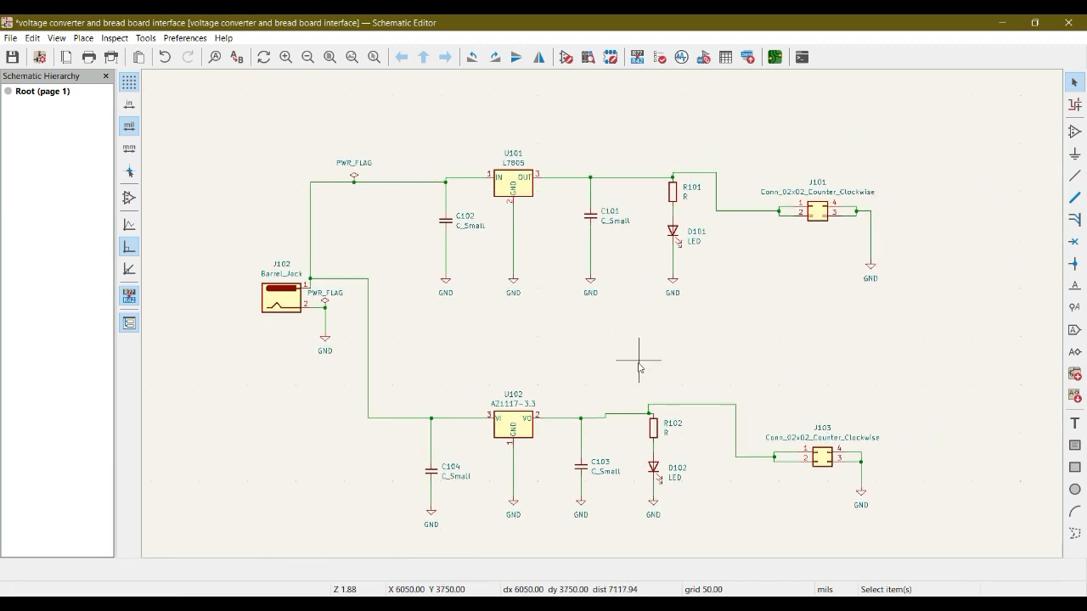
Check the footprint field in the symbol properties of D101 and close the properties
left_click(680, 243)
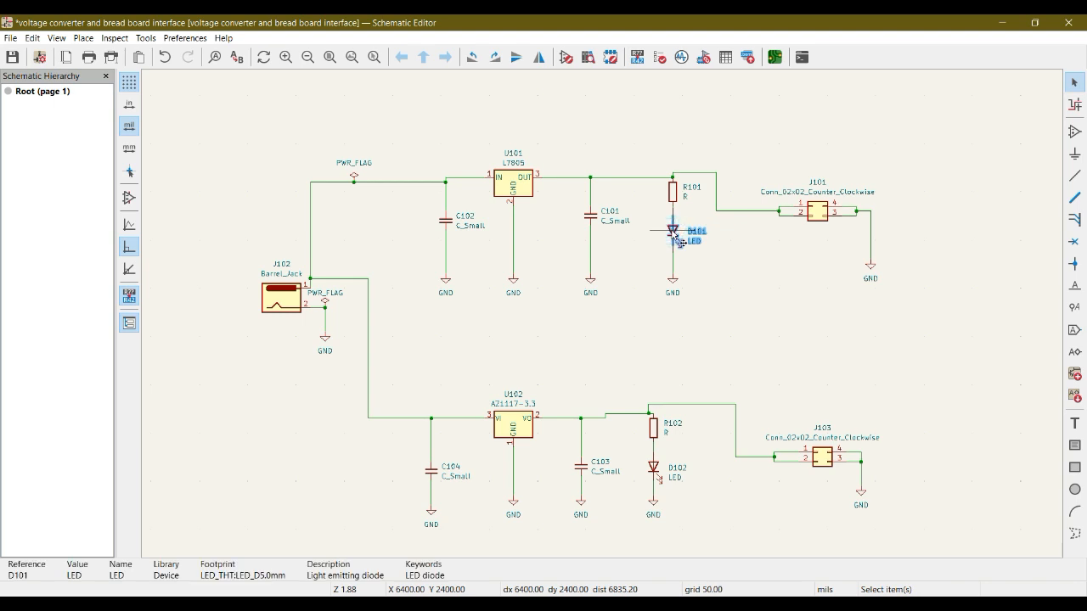
right_click(680, 243)
left_click(693, 308)
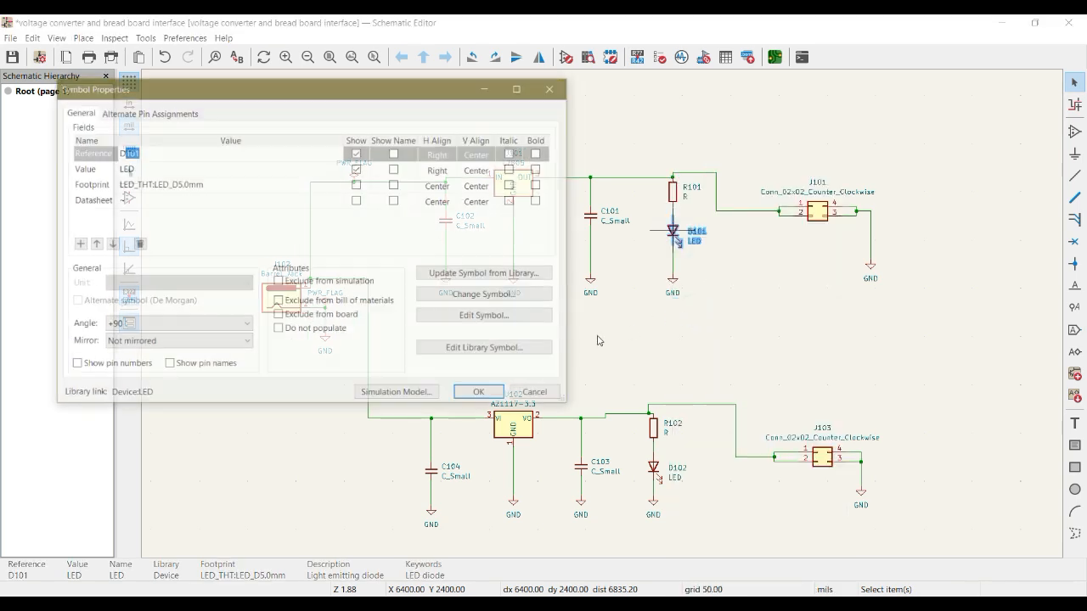
left_click(210, 186)
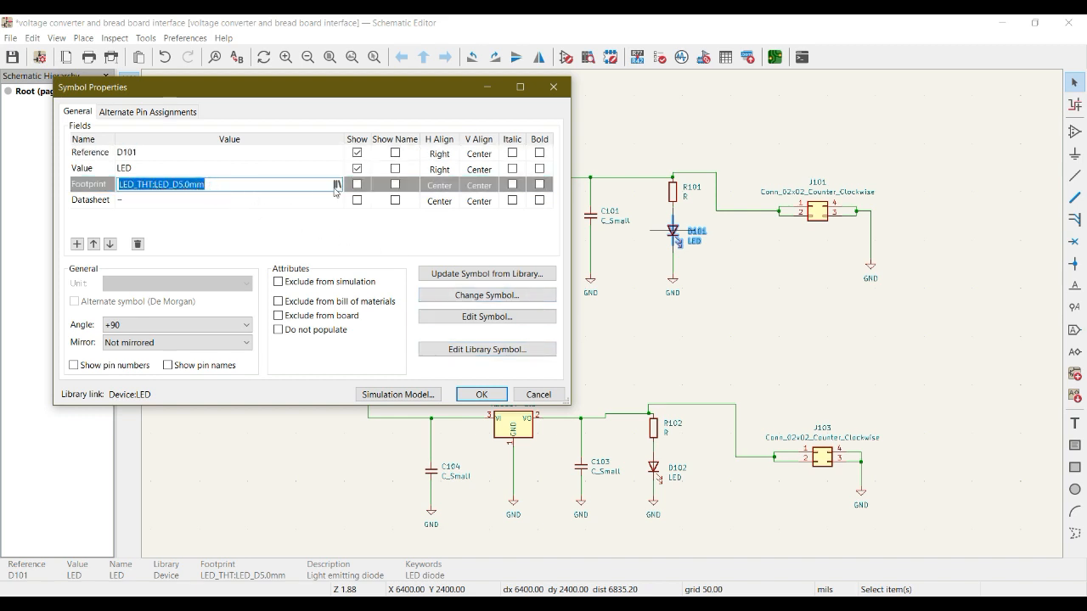
left_click(481, 394)
middle_click_drag(567, 372, 563, 339)
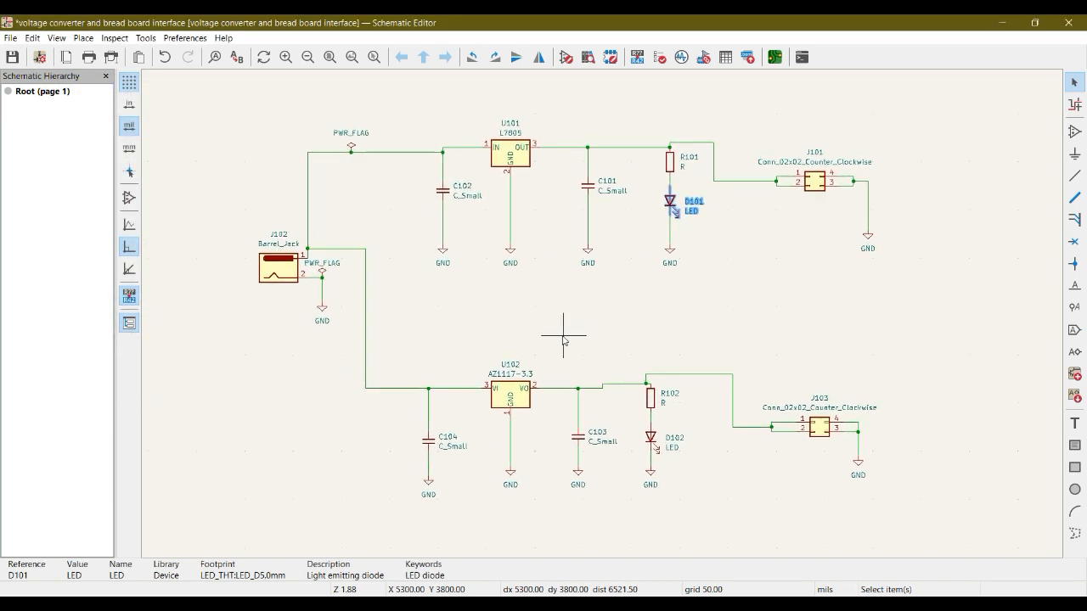